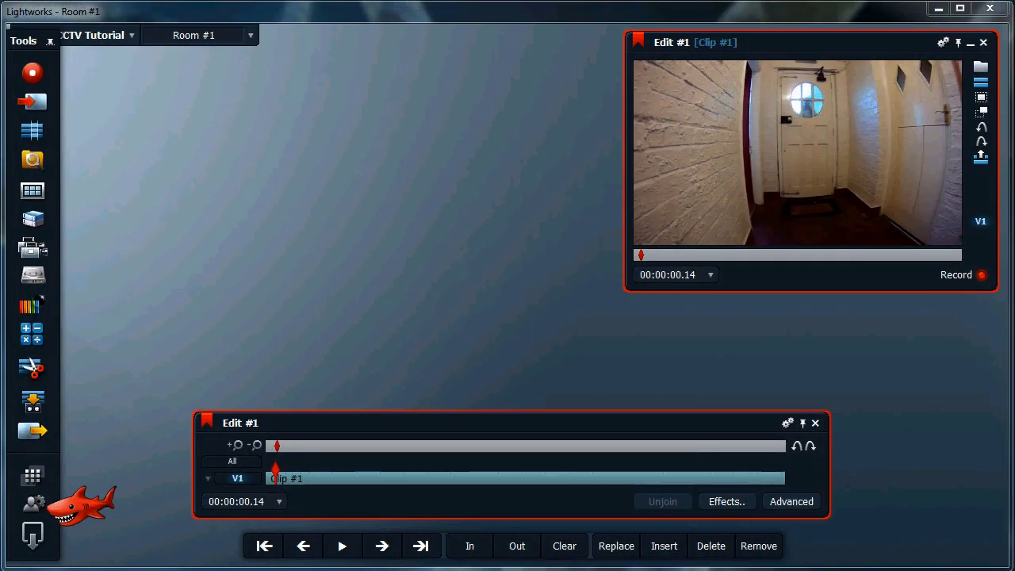
Show the Video, Colour effects in Add Effects and select Greyscale.
left_click(723, 512)
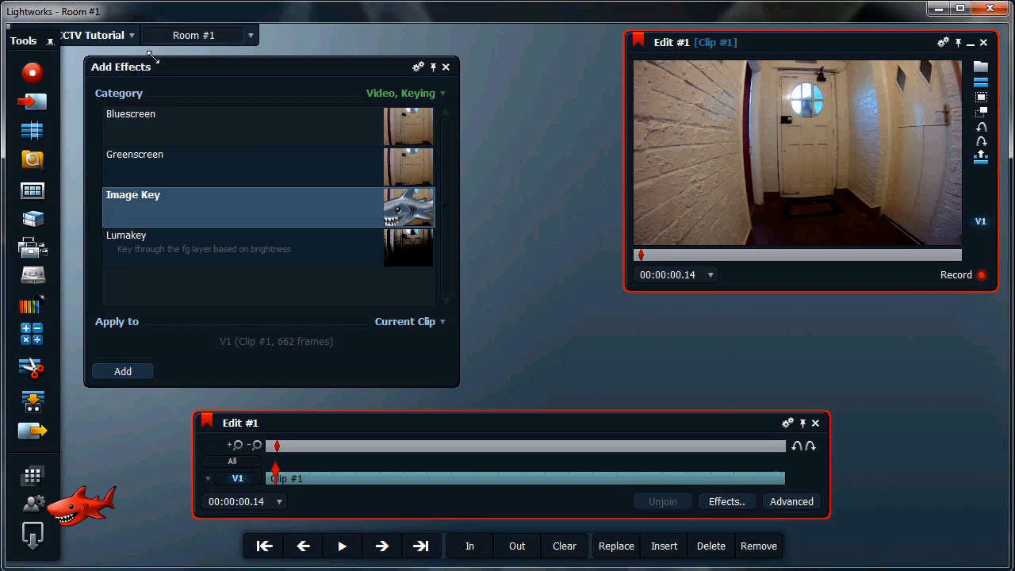
left_click(404, 93)
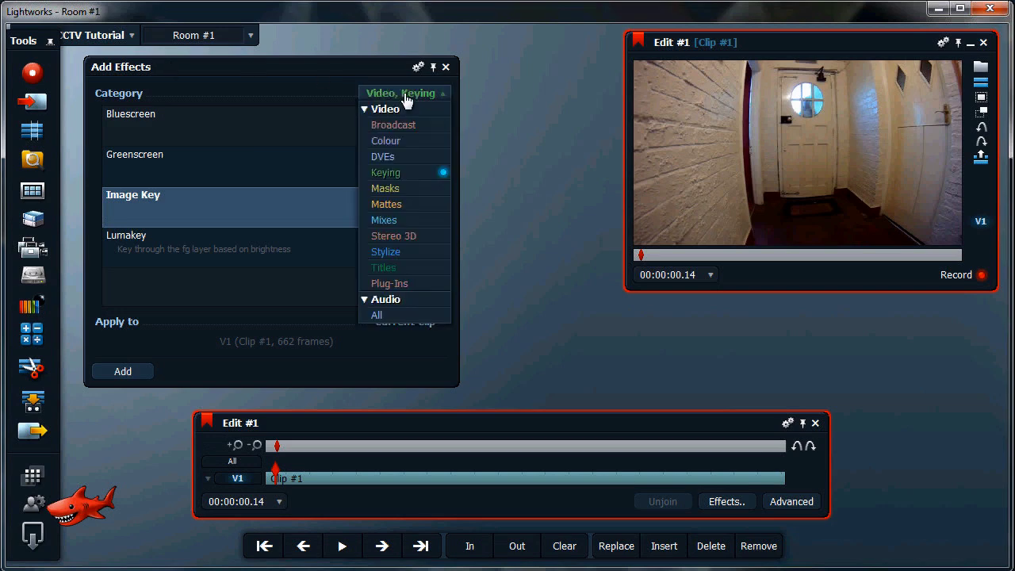
left_click(405, 140)
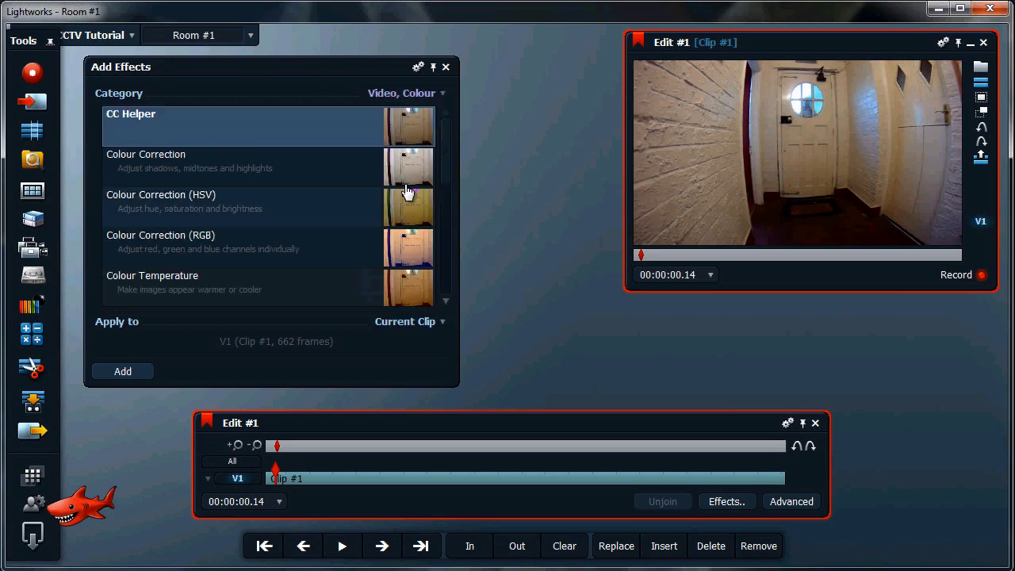
scroll(444, 269, "down", 5)
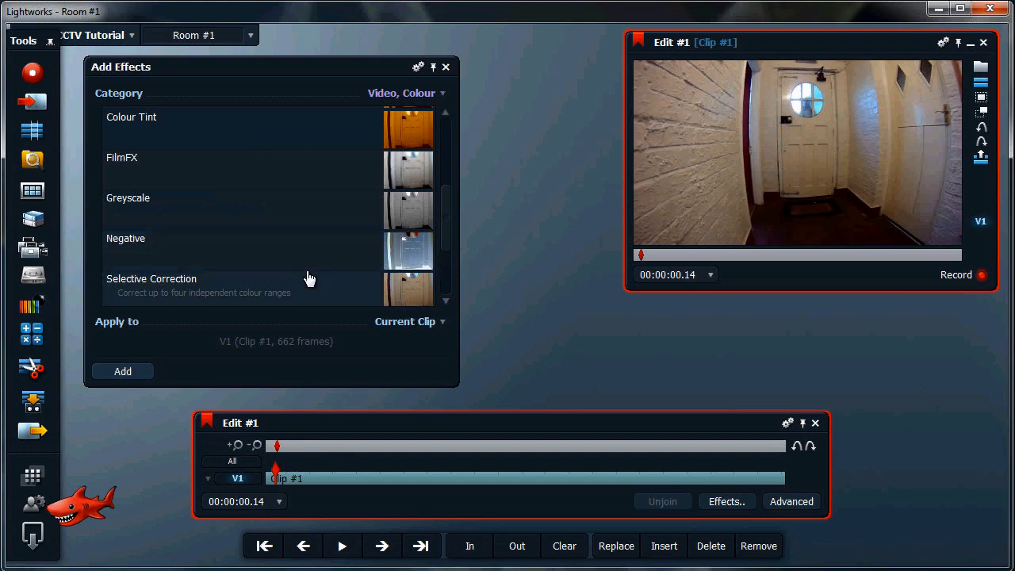
left_click(411, 213)
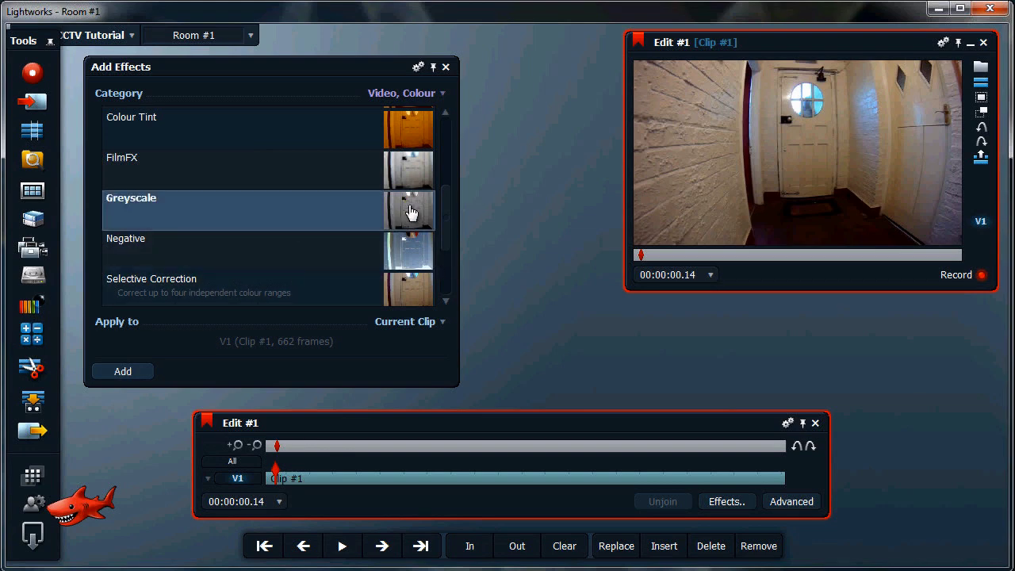
Add Greyscale to V1, toggle its bypass to compare, and review its default 30/59/11% weights.
left_click(123, 371)
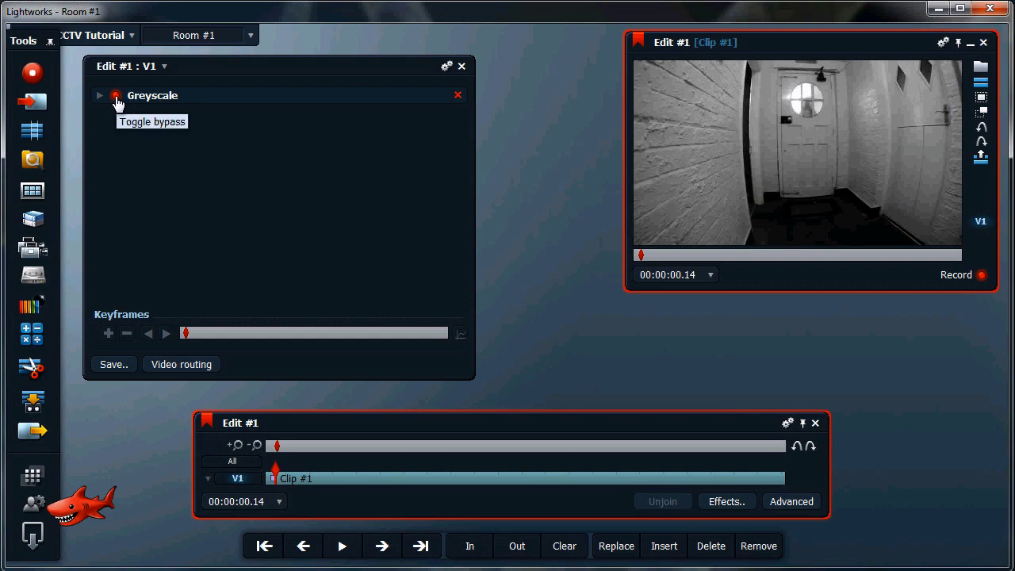
left_click(116, 98)
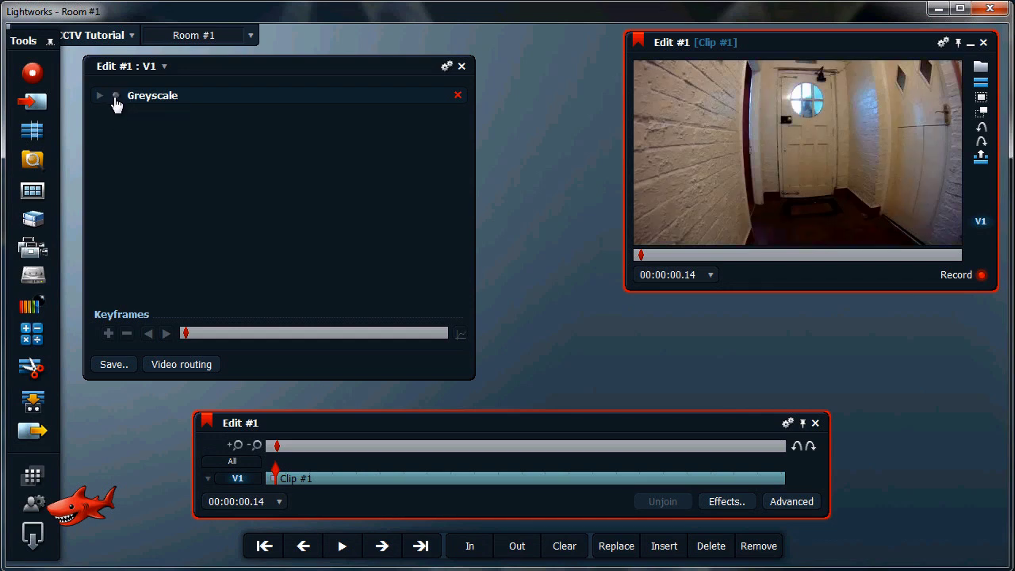
left_click(116, 98)
left_click(99, 96)
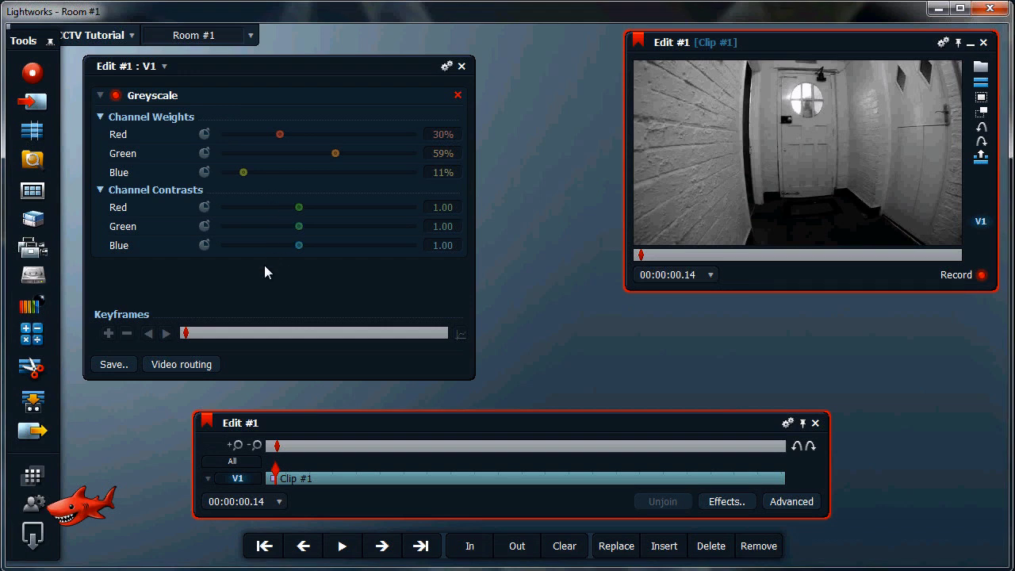
left_click(99, 96)
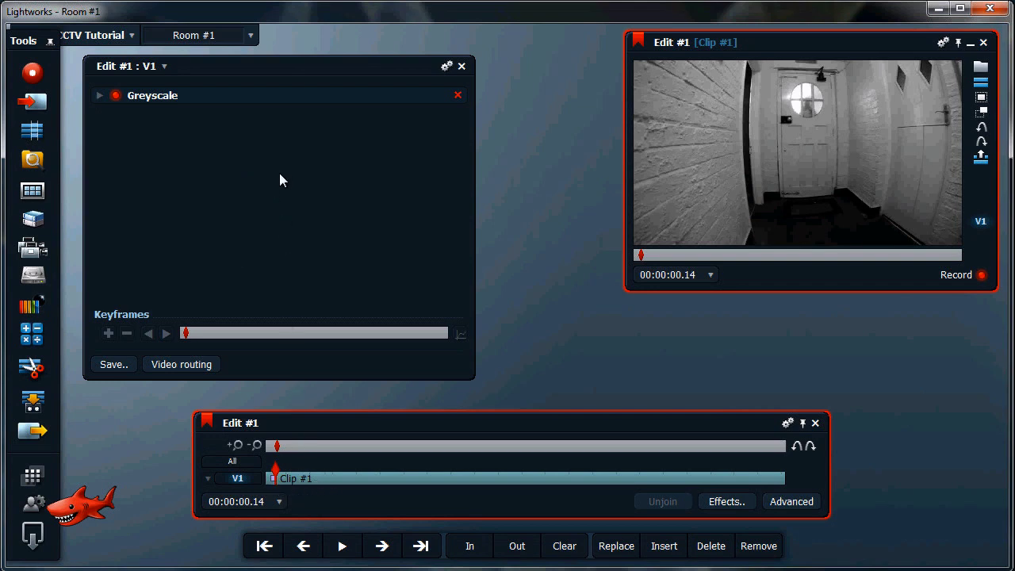
Add a Colour Tint effect and set its Tint Colour to pale blue.
left_click(725, 502)
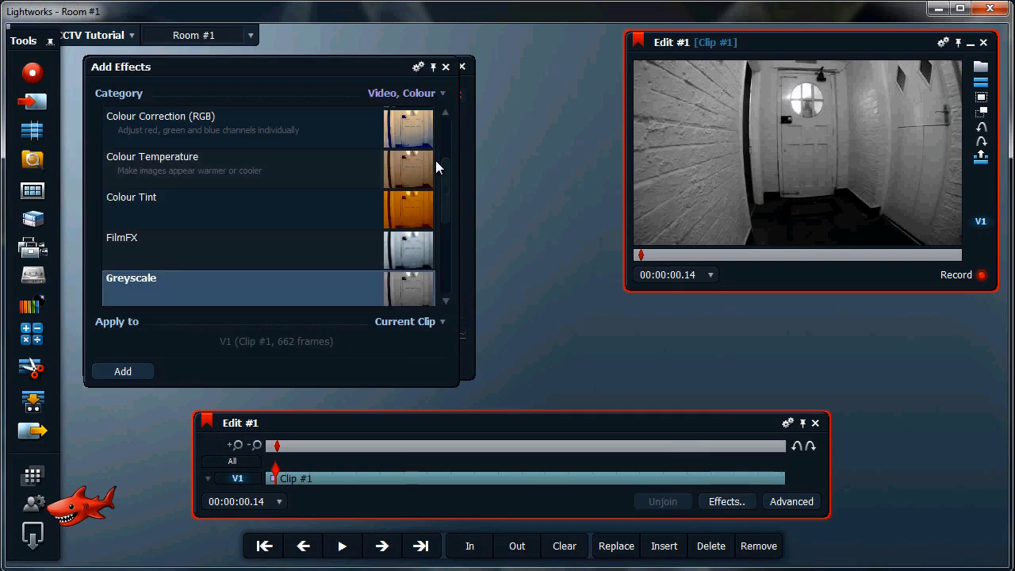
left_click(310, 212)
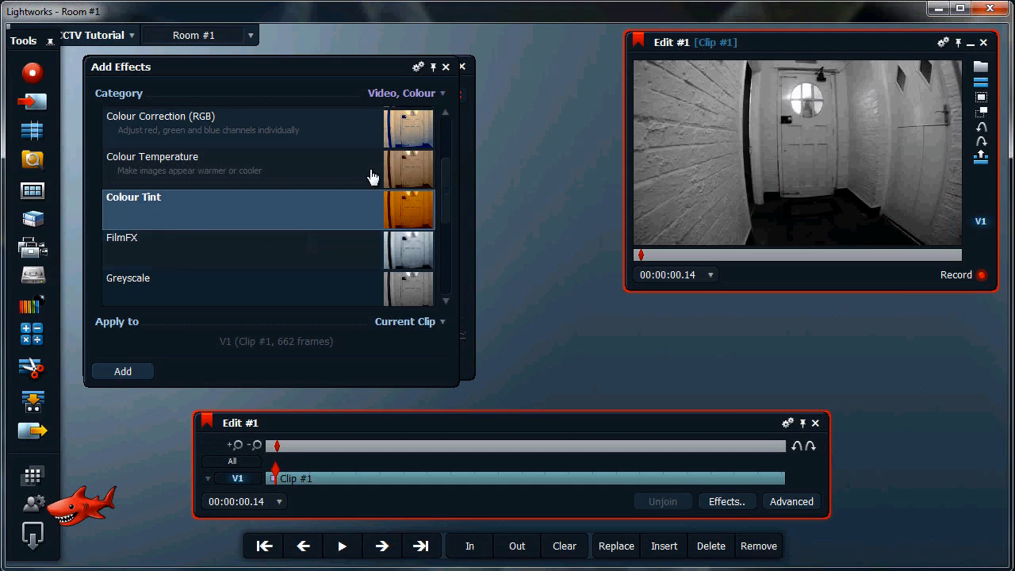
left_click(125, 372)
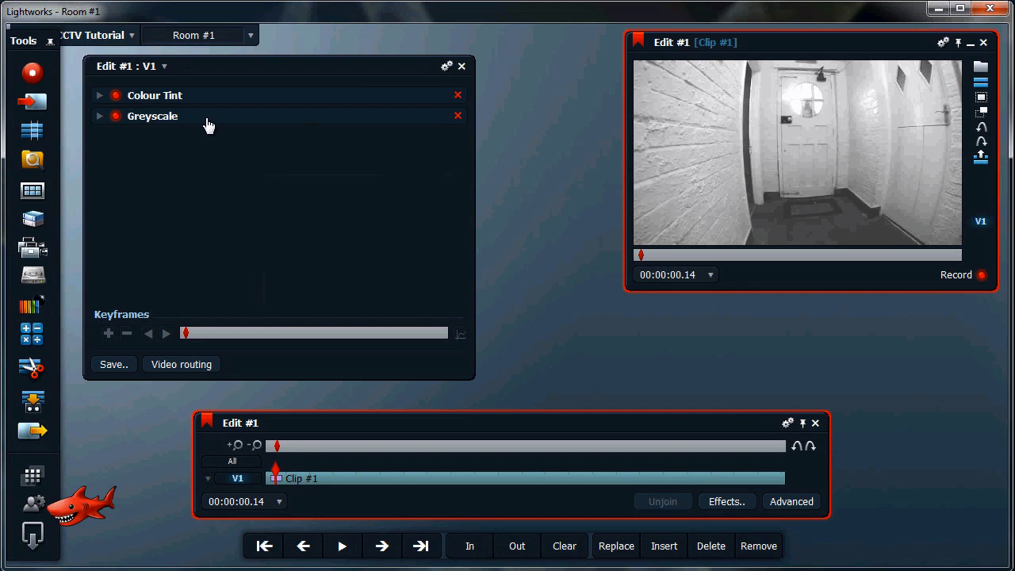
left_click(99, 96)
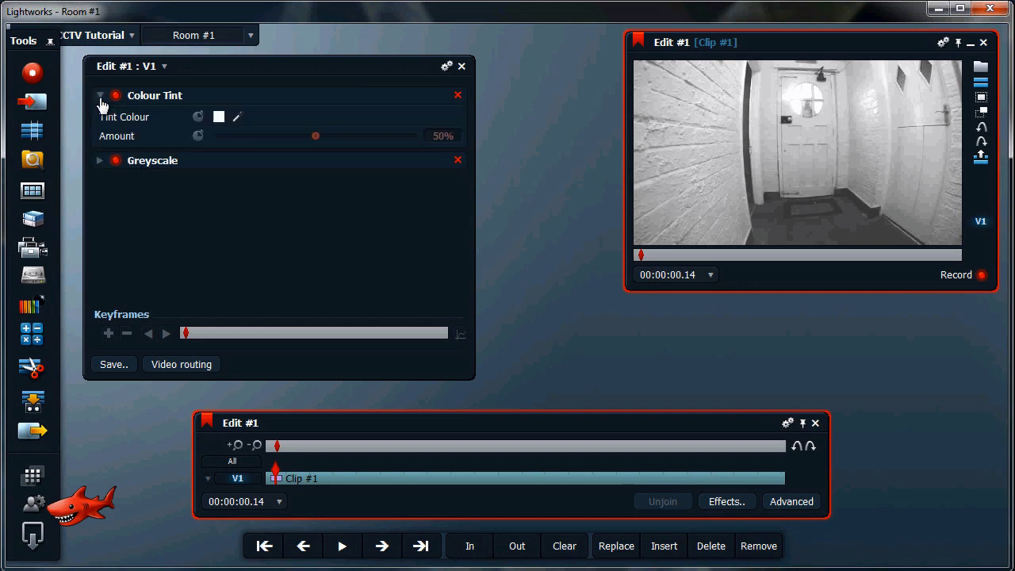
left_click(219, 117)
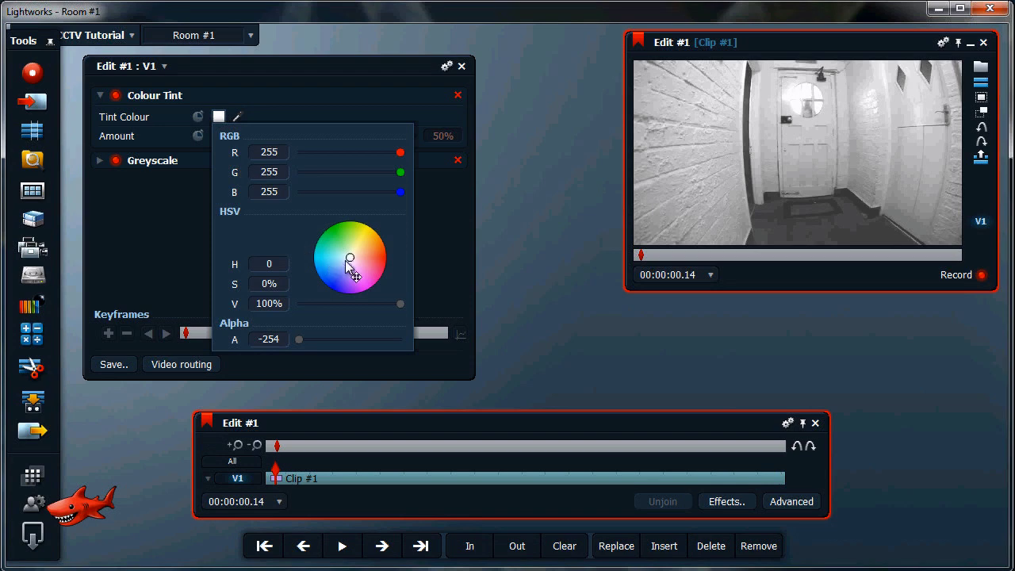
left_click_drag(362, 273, 346, 270)
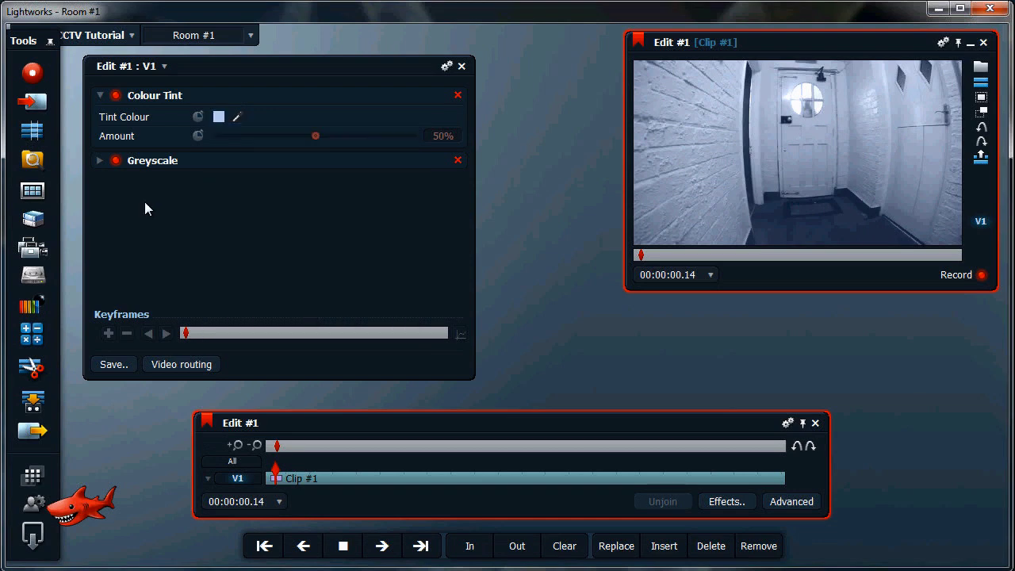
left_click(99, 96)
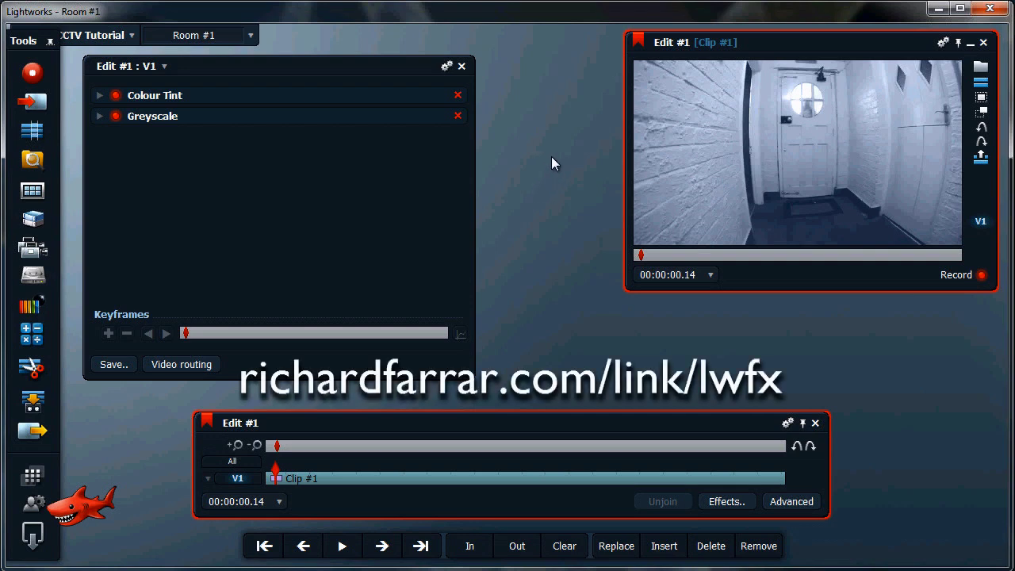
Add Vignette from the Video, Stylize category and set its Amount to -61.16%.
left_click(722, 502)
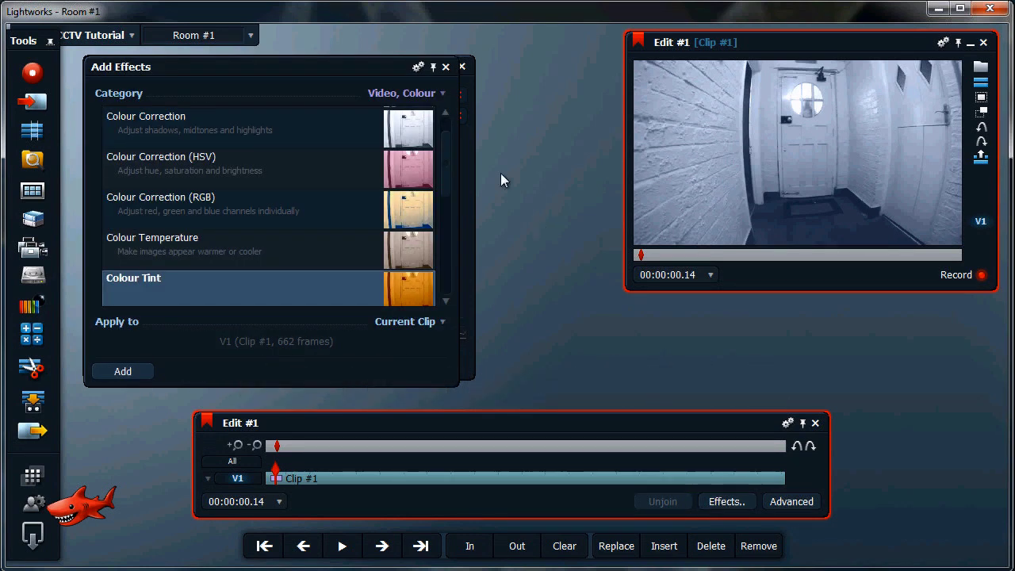
left_click(419, 93)
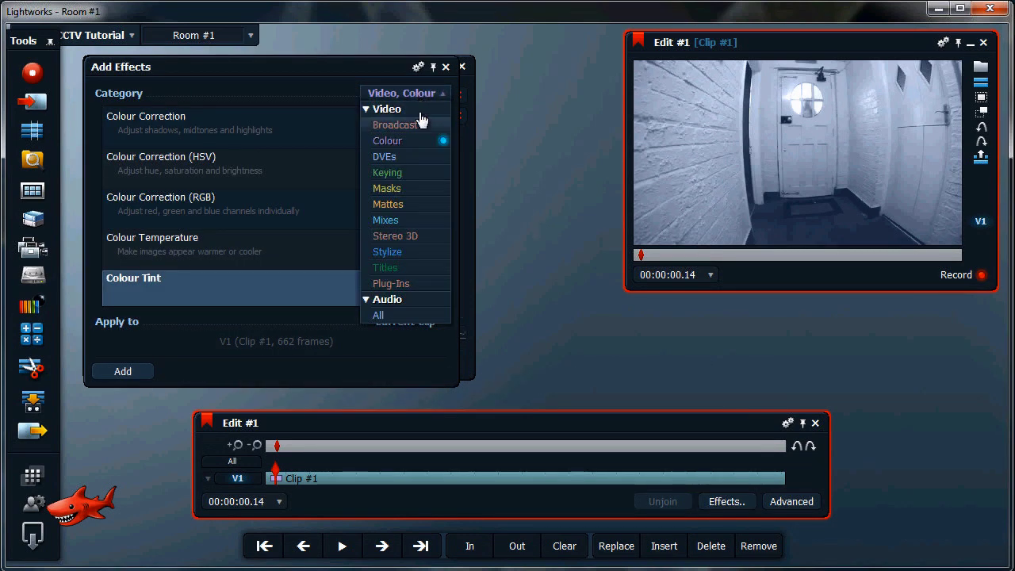
left_click(411, 260)
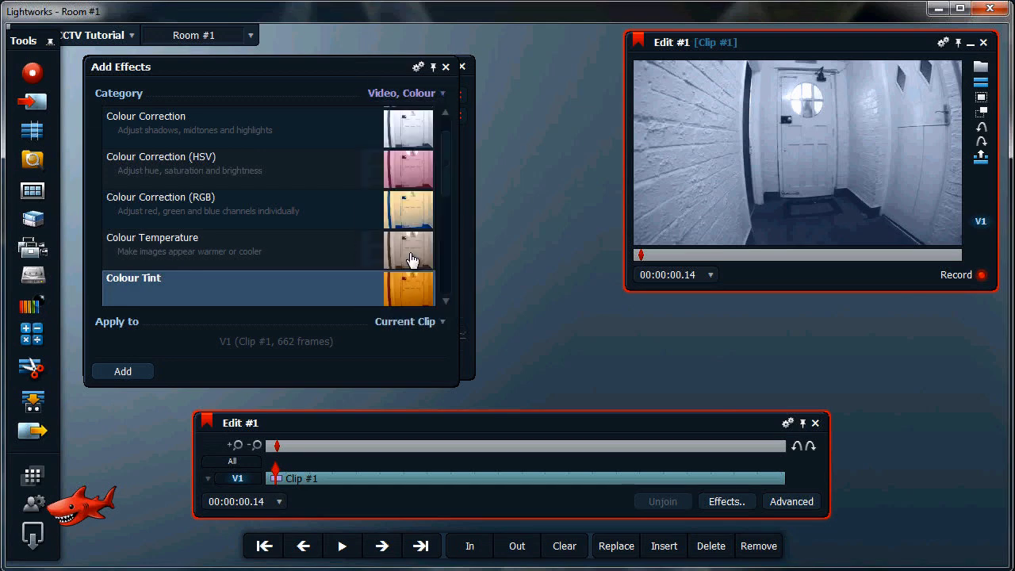
scroll(416, 259, "down", 5)
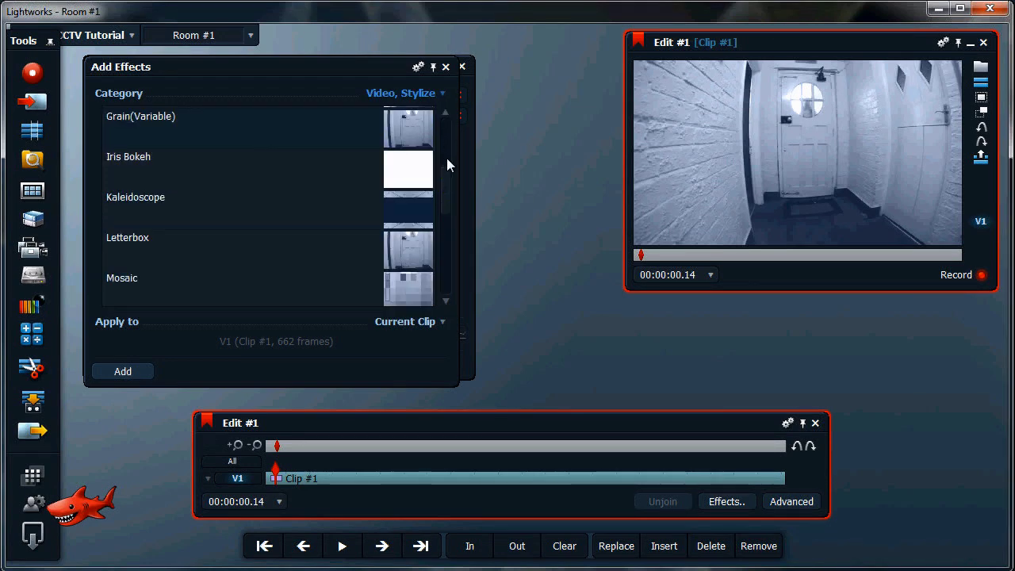
left_click_drag(448, 164, 447, 279)
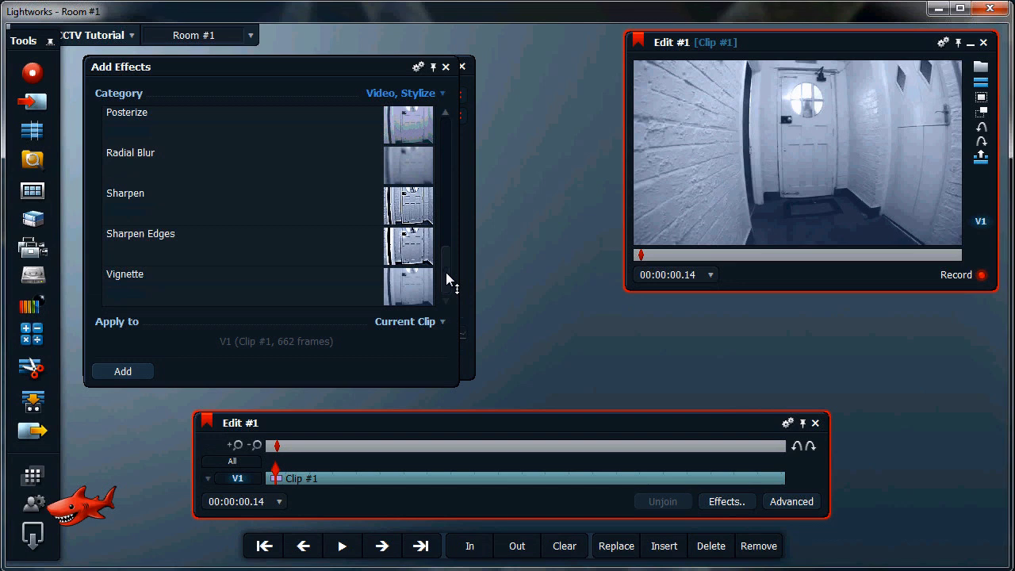
left_click(379, 286)
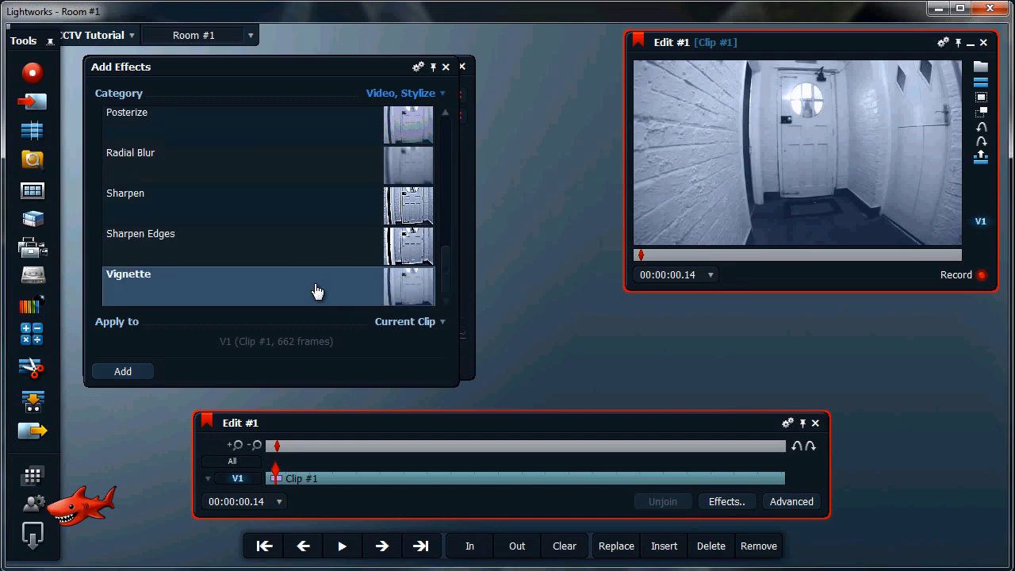
left_click(131, 371)
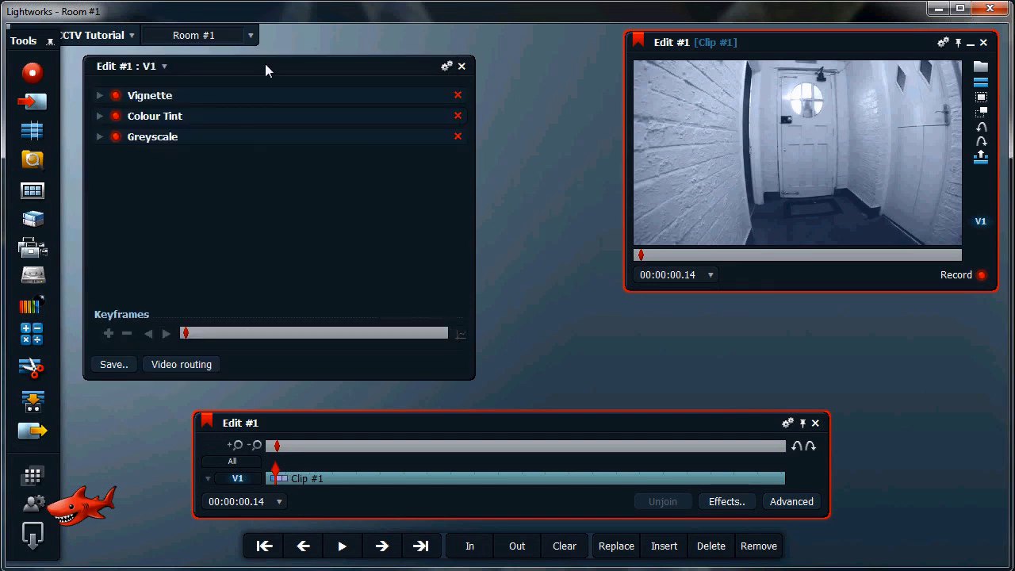
left_click(99, 95)
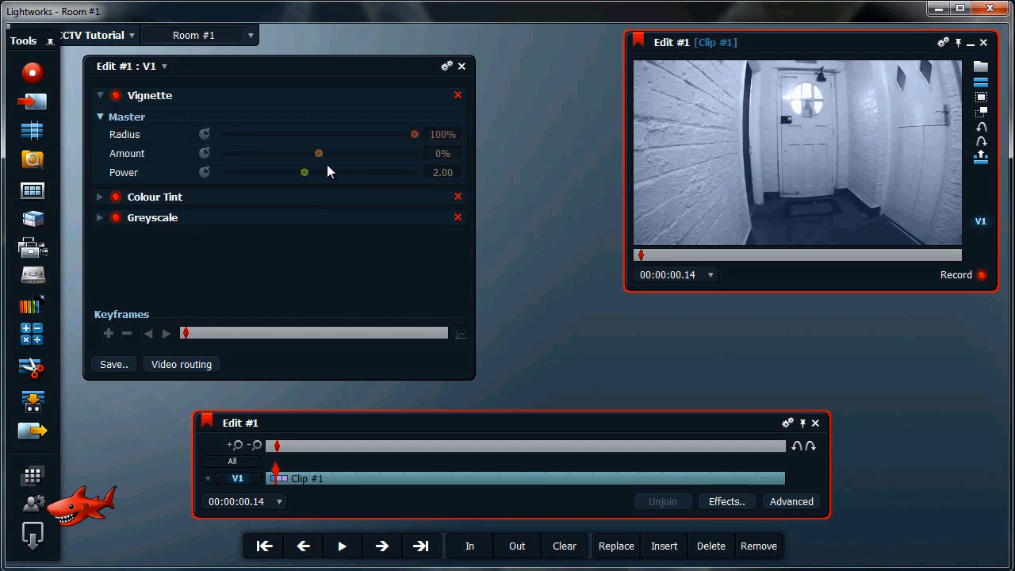
mouse_move(319, 159)
left_mouse_down()
mouse_move(210, 149)
mouse_move(257, 150)
left_mouse_up()
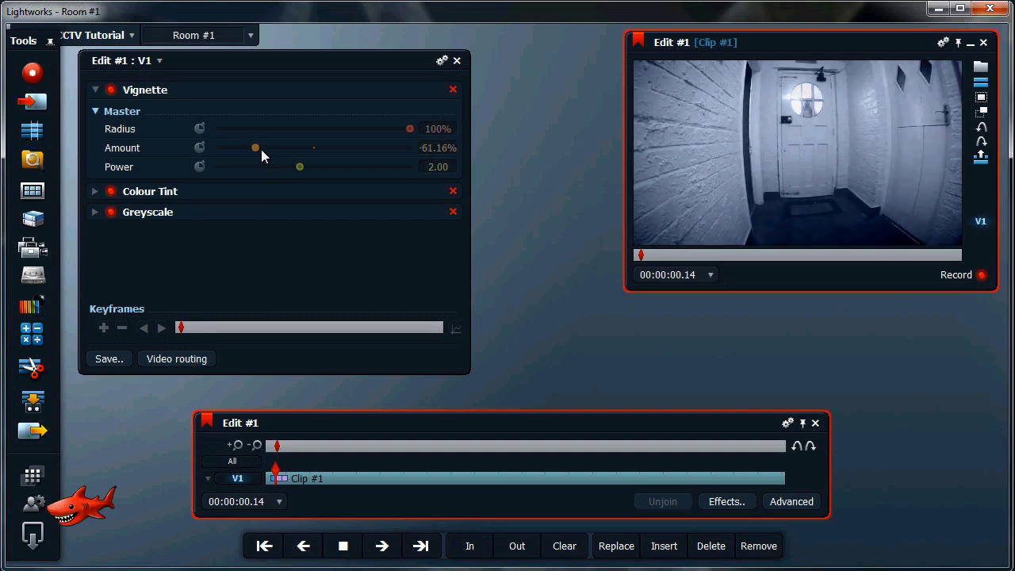
left_click(95, 89)
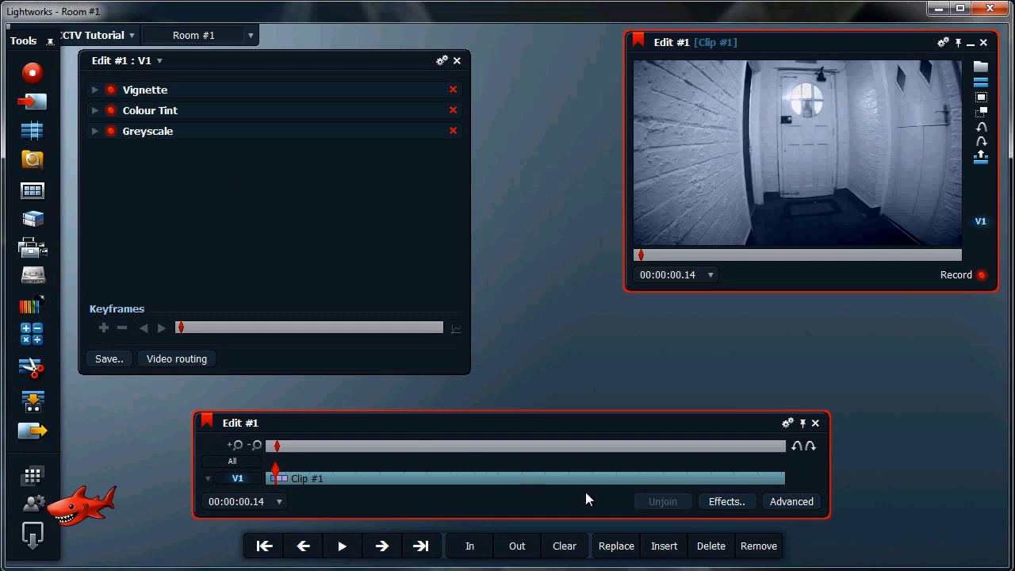
Add a Colour Correction effect from the Video, Colour category.
left_click(730, 504)
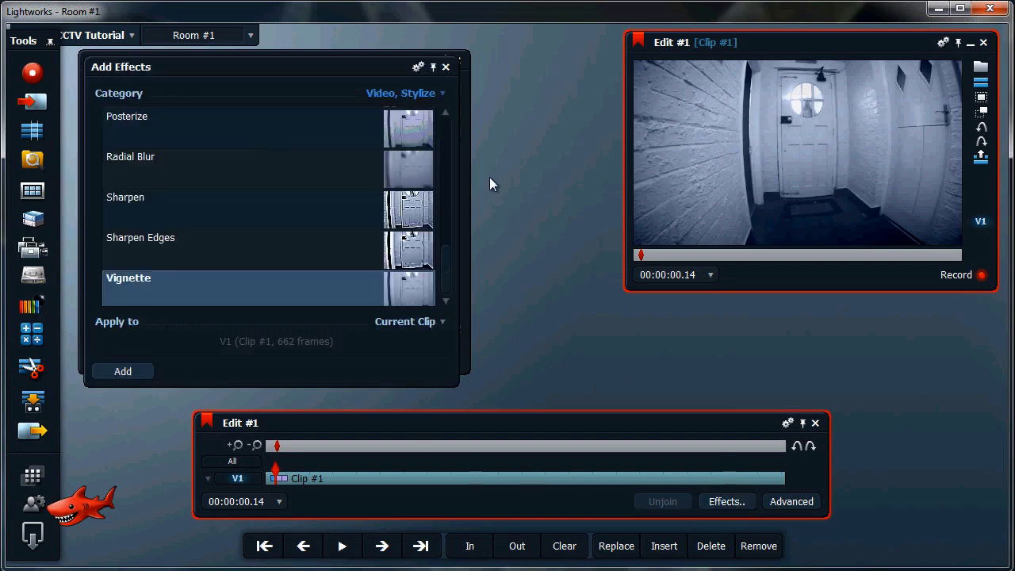
left_click(429, 94)
left_click(410, 143)
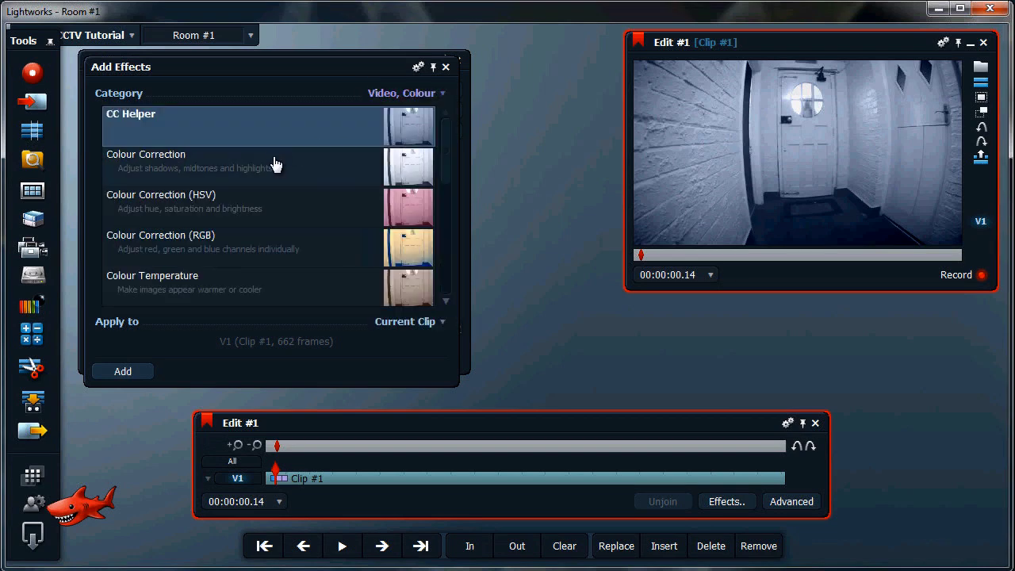
left_click(282, 170)
left_click_drag(187, 294, 150, 353)
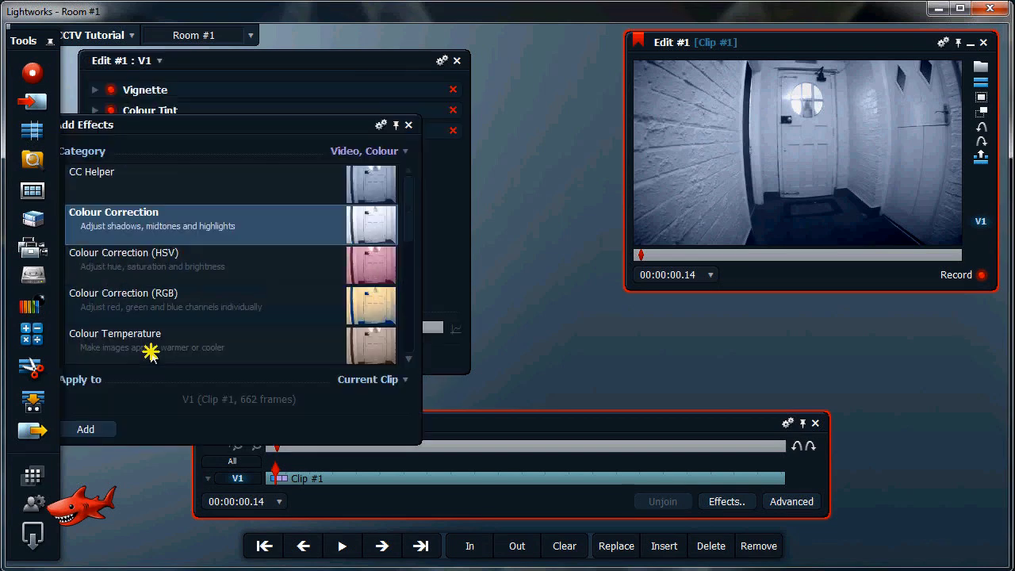
left_click_drag(176, 126, 280, 73)
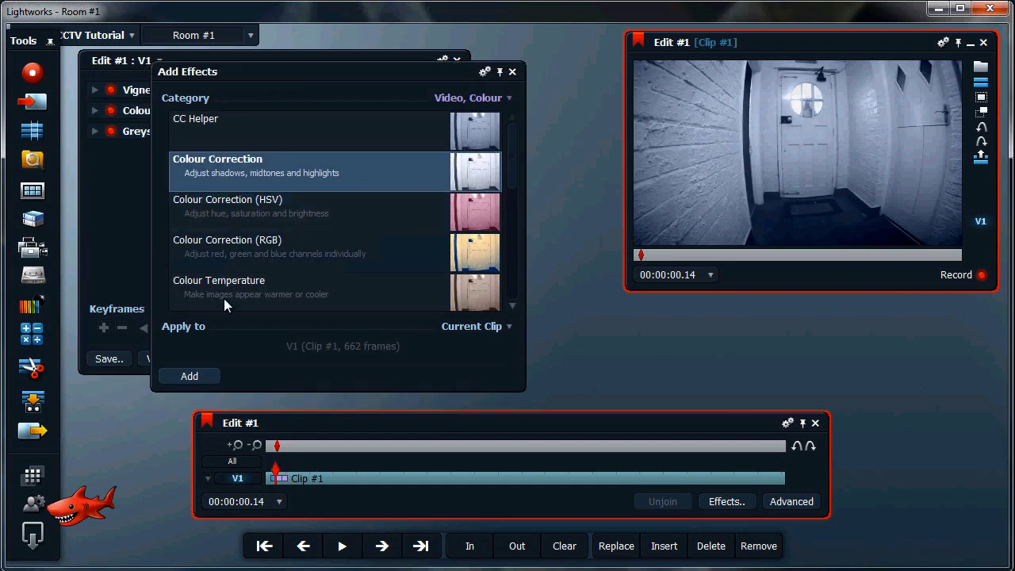
left_click(194, 377)
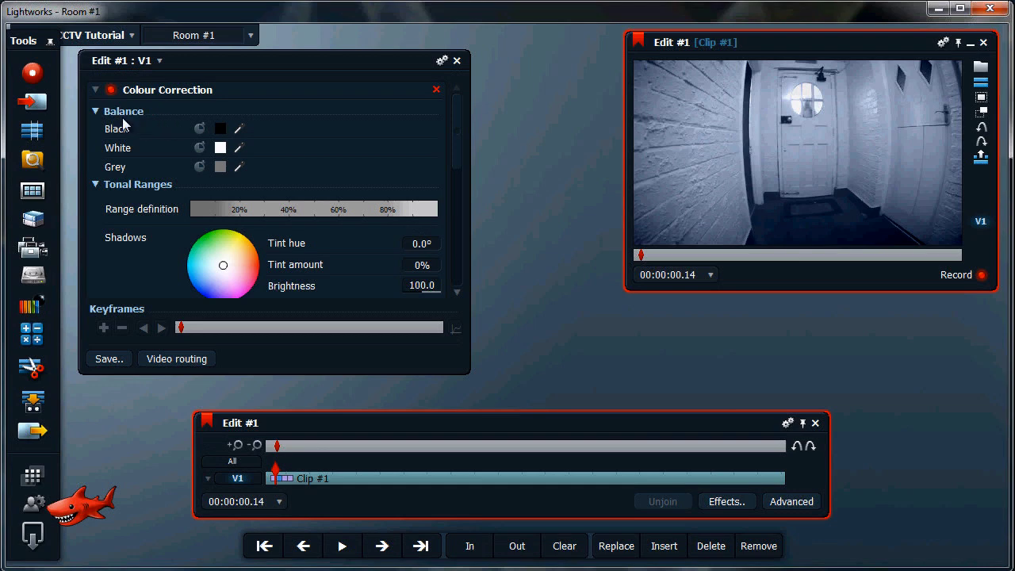
Set Colour Correction's Contrast to 1.40 and Gain to 0.93.
left_click(96, 112)
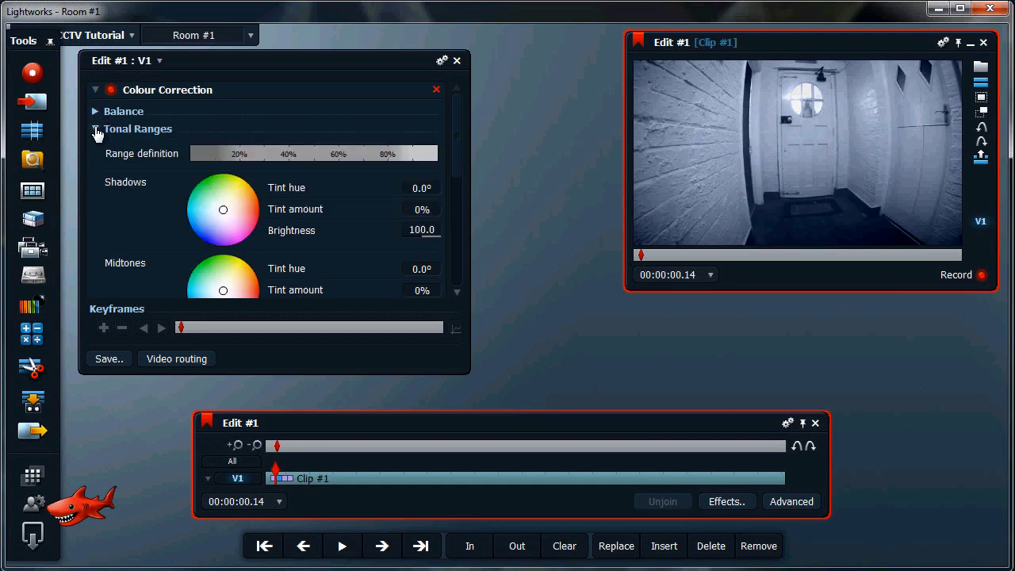
left_click(96, 129)
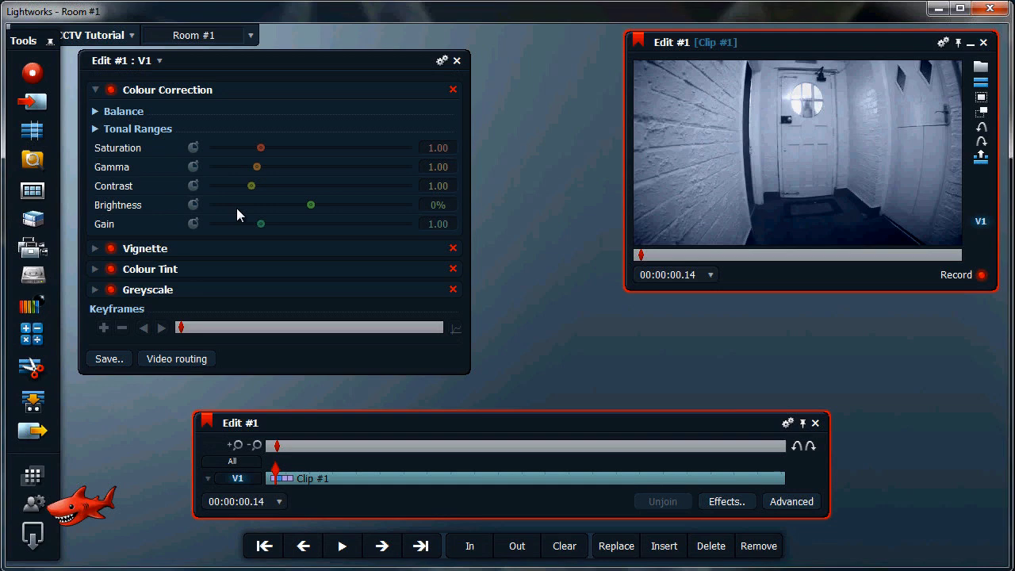
left_click_drag(252, 188, 267, 188)
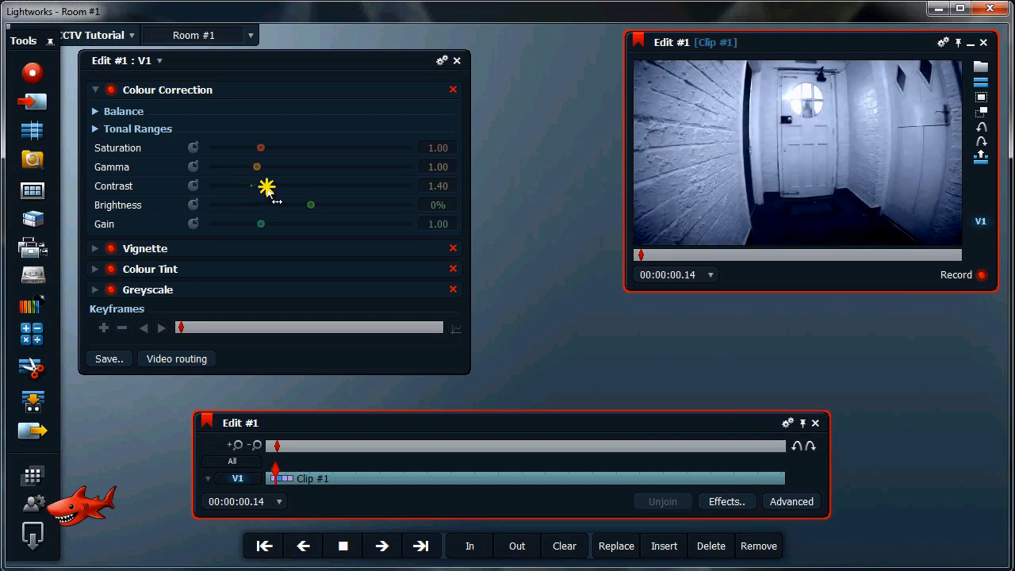
left_click(262, 226)
left_click_drag(263, 228, 259, 226)
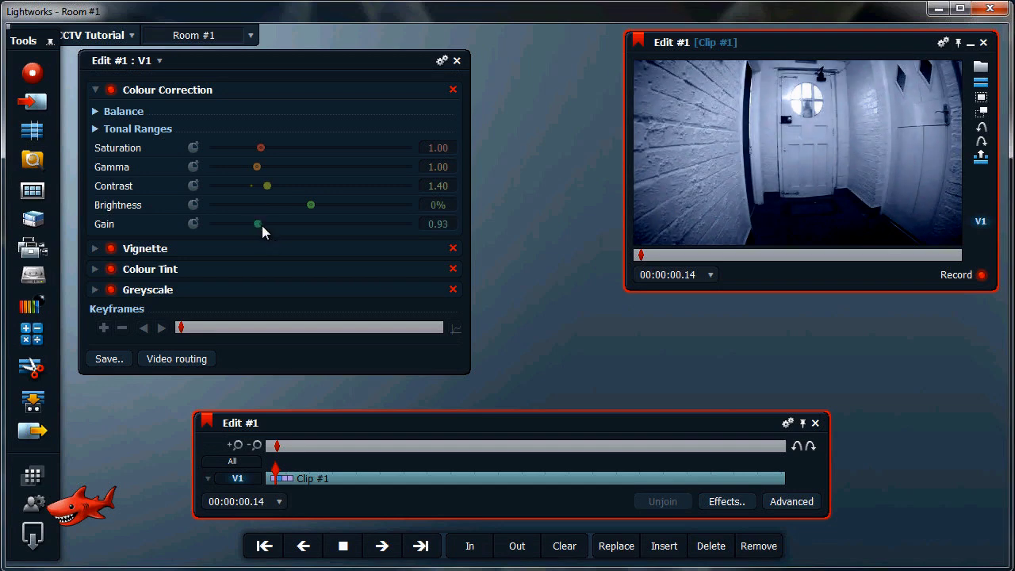
left_click(95, 89)
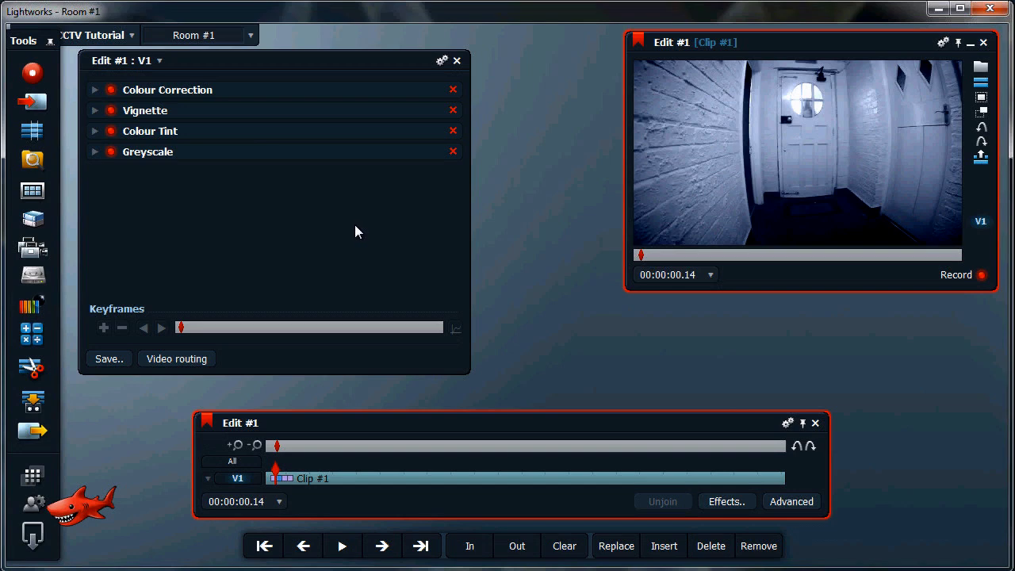
List the Video, Stylize effects such as Grain(Variable), Iris Bokeh and Mosaic.
left_click(736, 503)
left_click(491, 99)
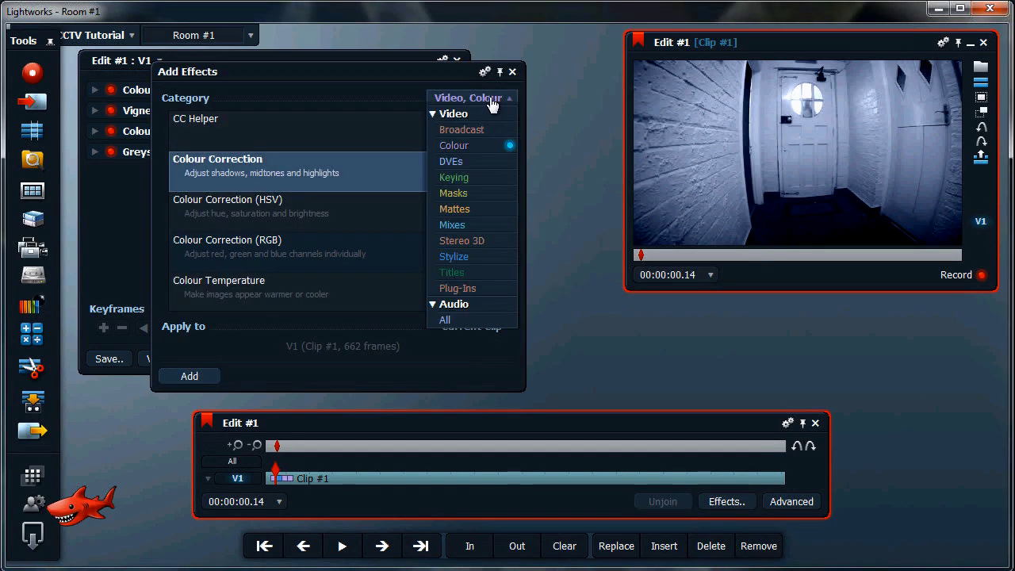
left_click(476, 267)
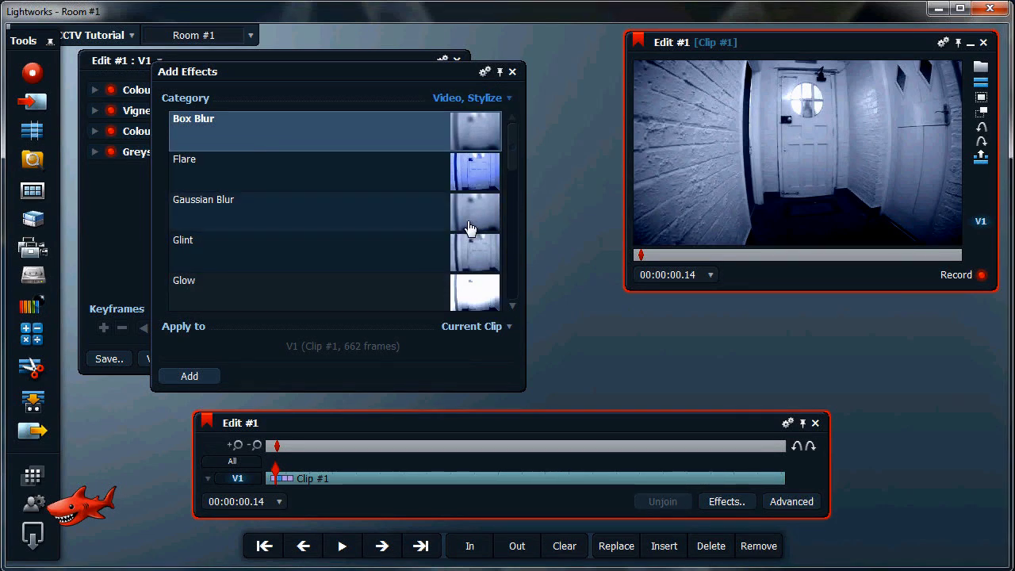
left_click(514, 221)
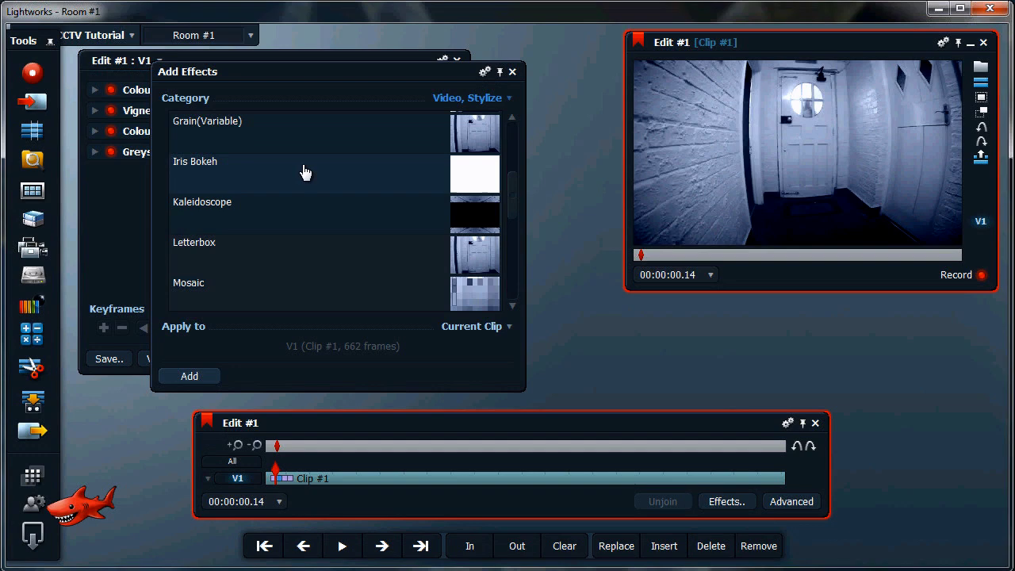
Add Grain(Variable) and drag its Strength down to about 6%.
left_click(306, 135)
left_click(194, 376)
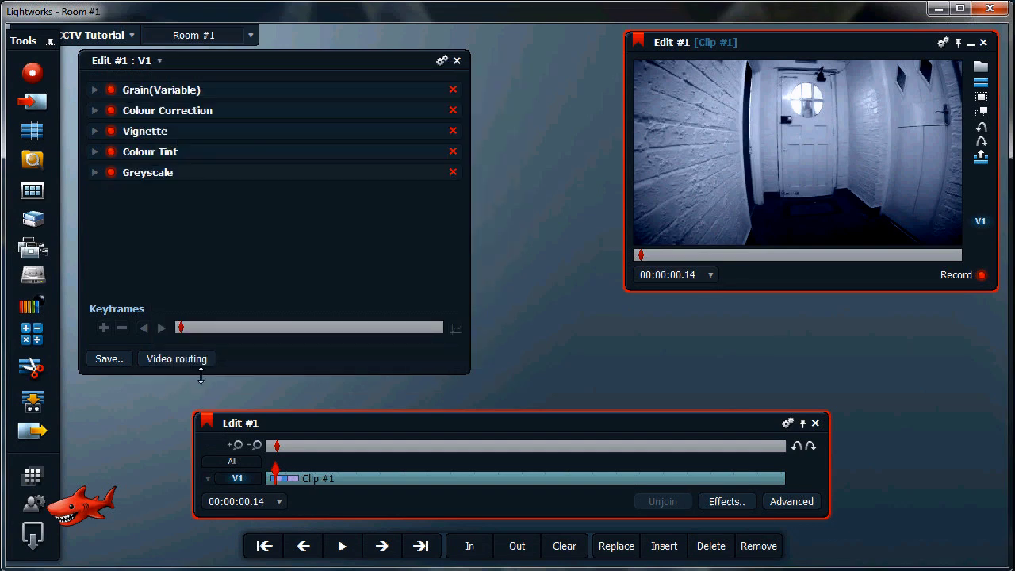
left_click(94, 90)
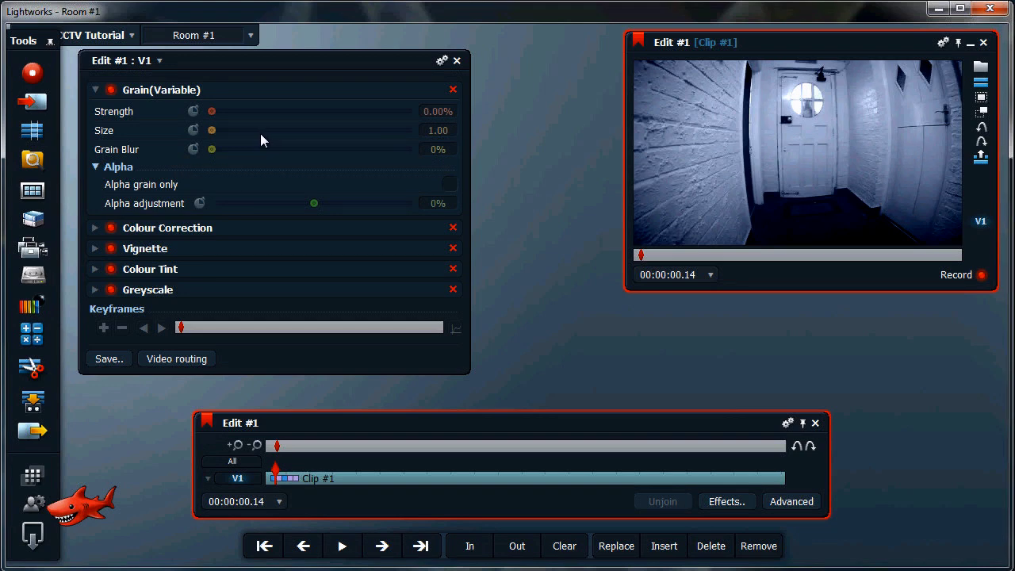
left_click_drag(211, 111, 228, 151)
left_click(96, 90)
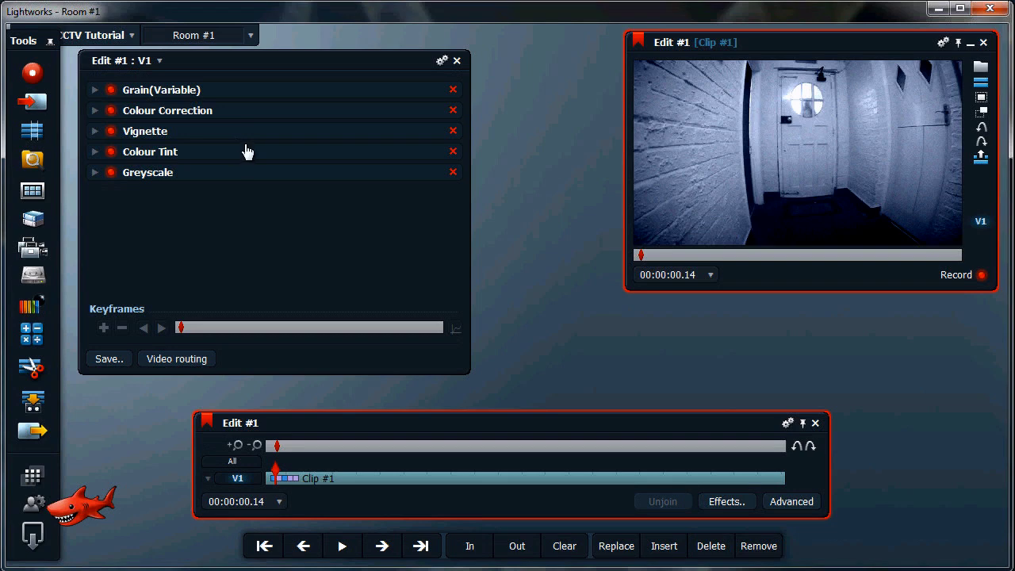
Add Gaussian Blur and raise its Amount from 50% to 100%.
left_click(725, 506)
scroll(515, 169, "down", 1)
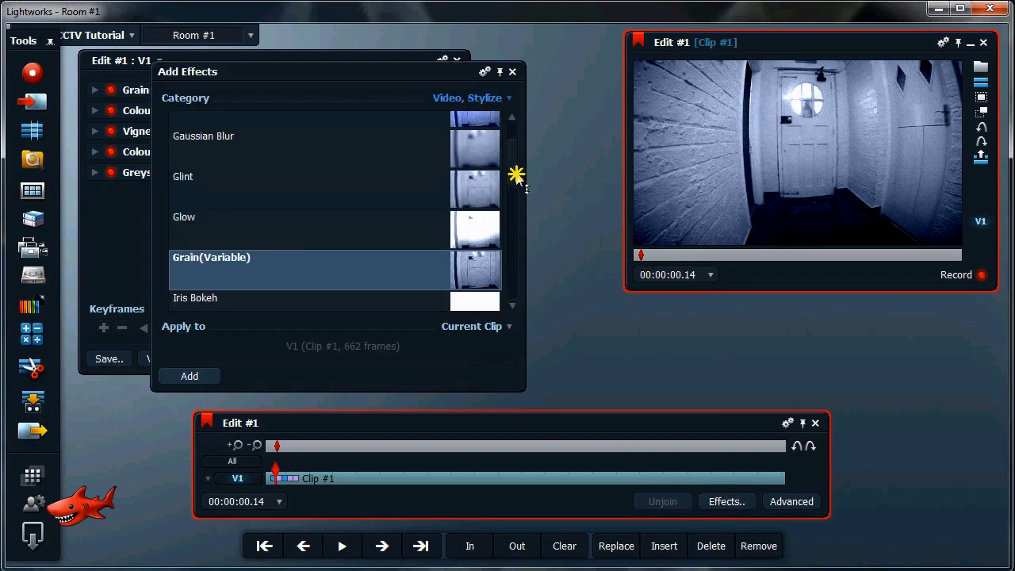
scroll(499, 171, "up", 1)
left_click(303, 180)
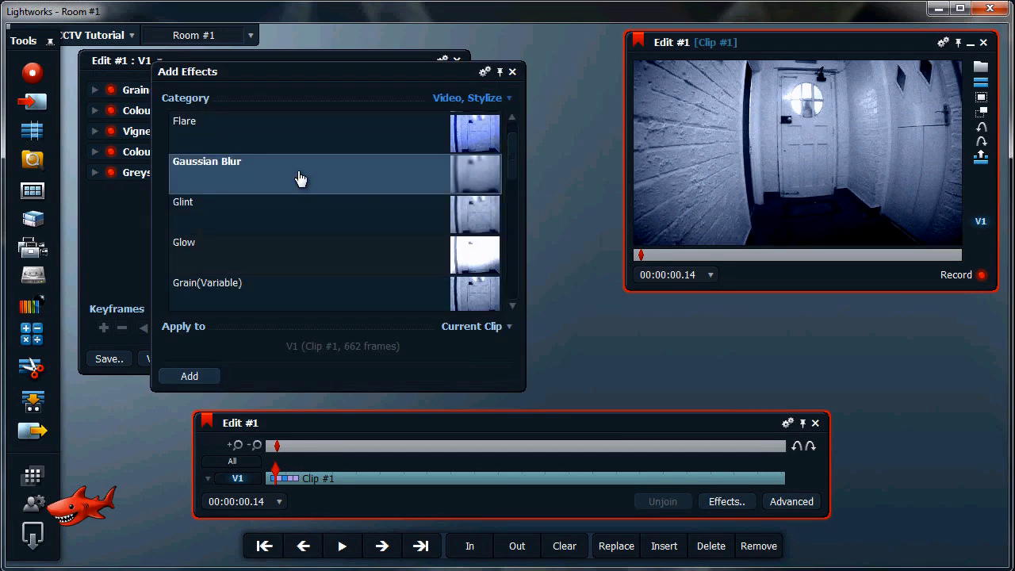
left_click(190, 378)
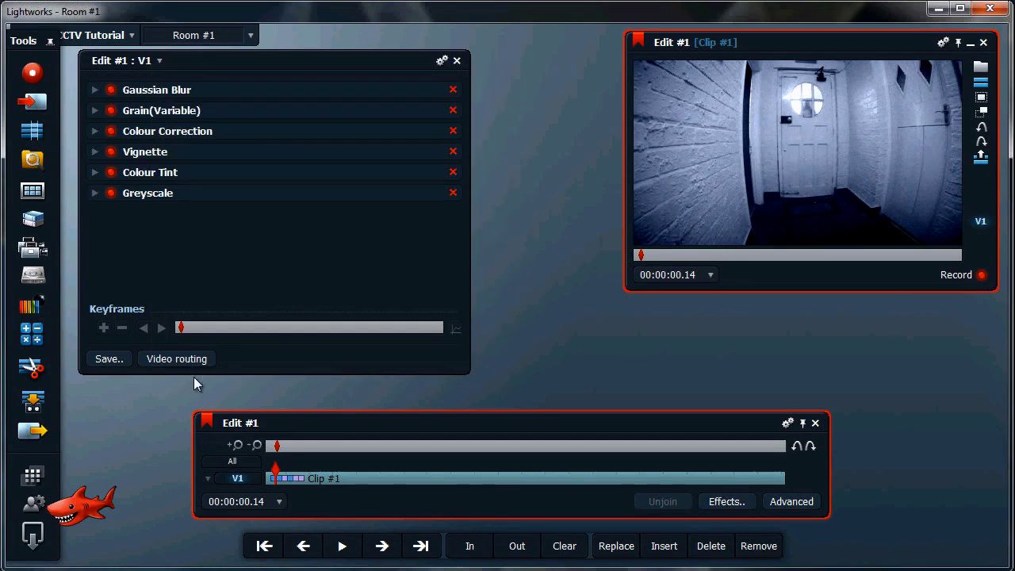
left_click(94, 92)
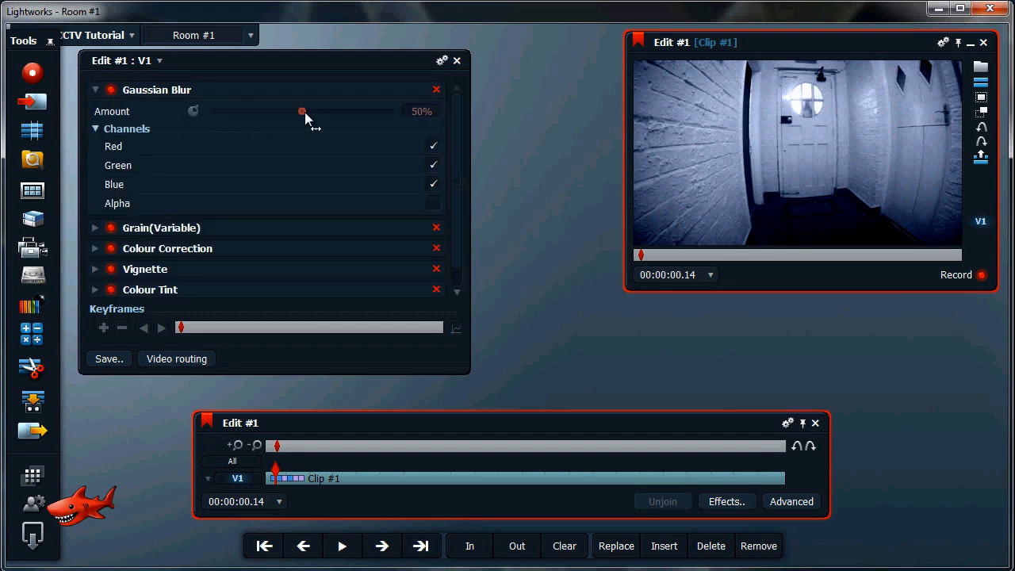
left_click_drag(302, 113, 403, 115)
left_click(95, 90)
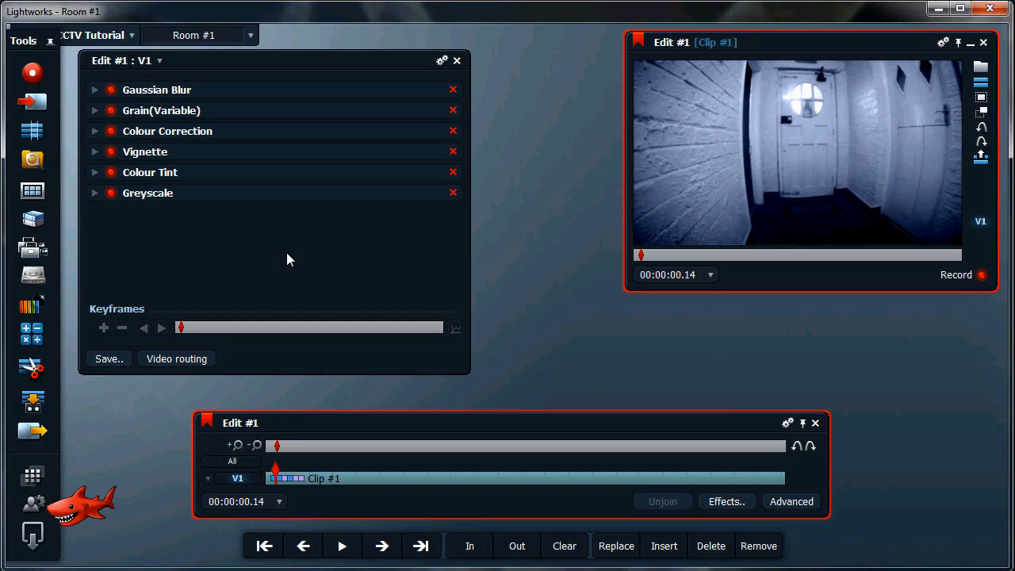
Add the Image Key effect from the keying category.
left_click(721, 505)
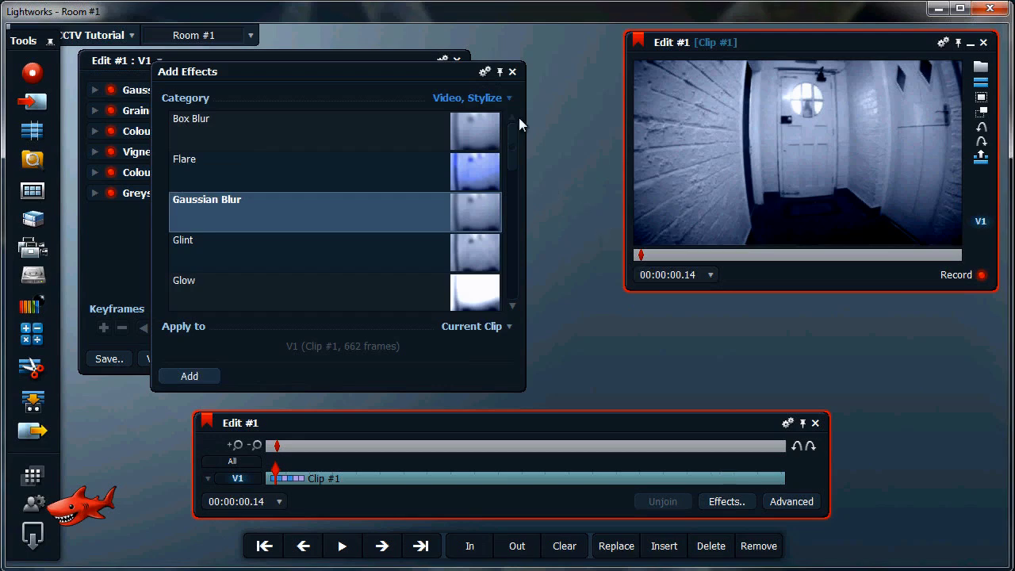
left_click(487, 101)
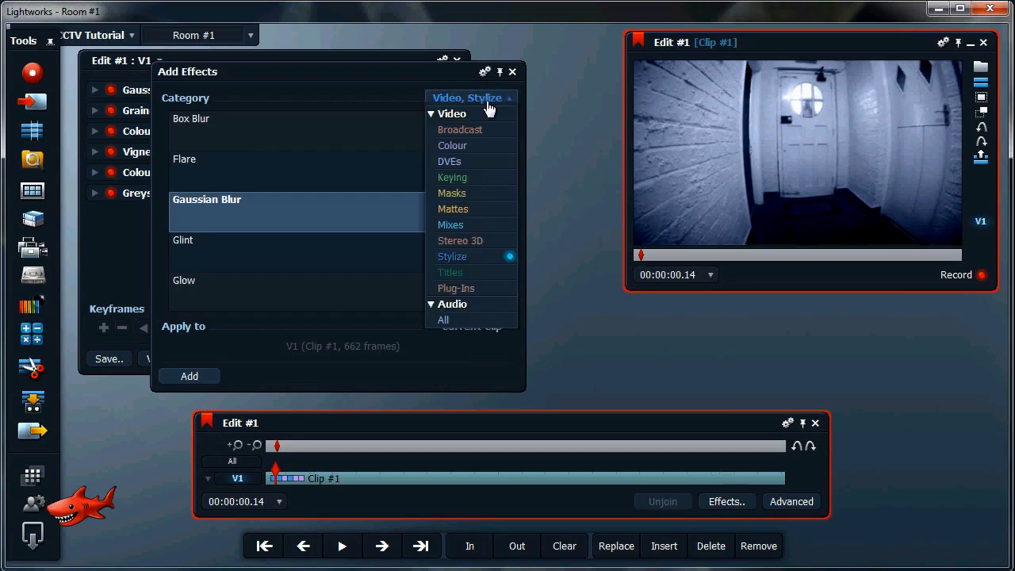
left_click(473, 177)
left_click(473, 214)
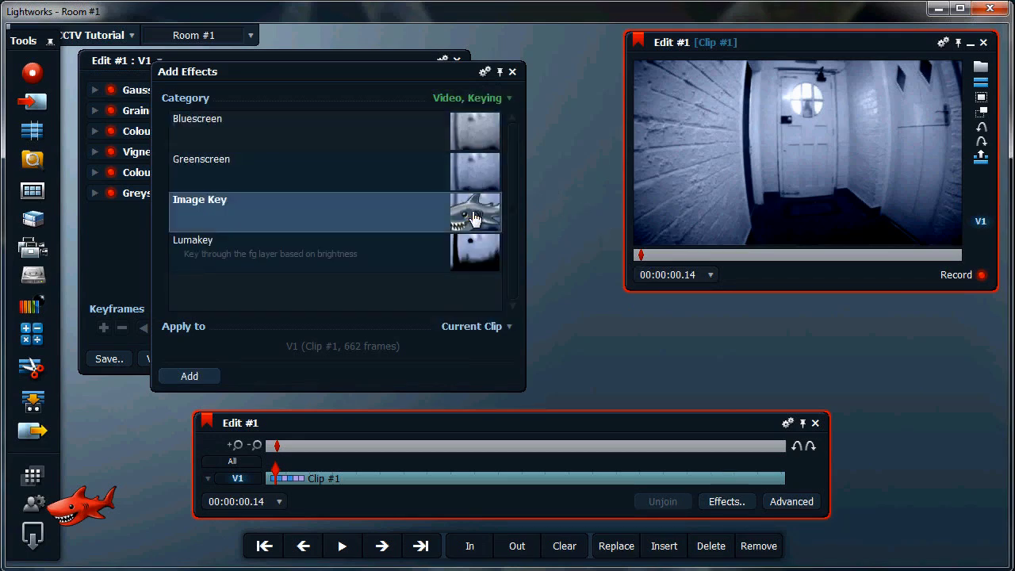
left_click(190, 376)
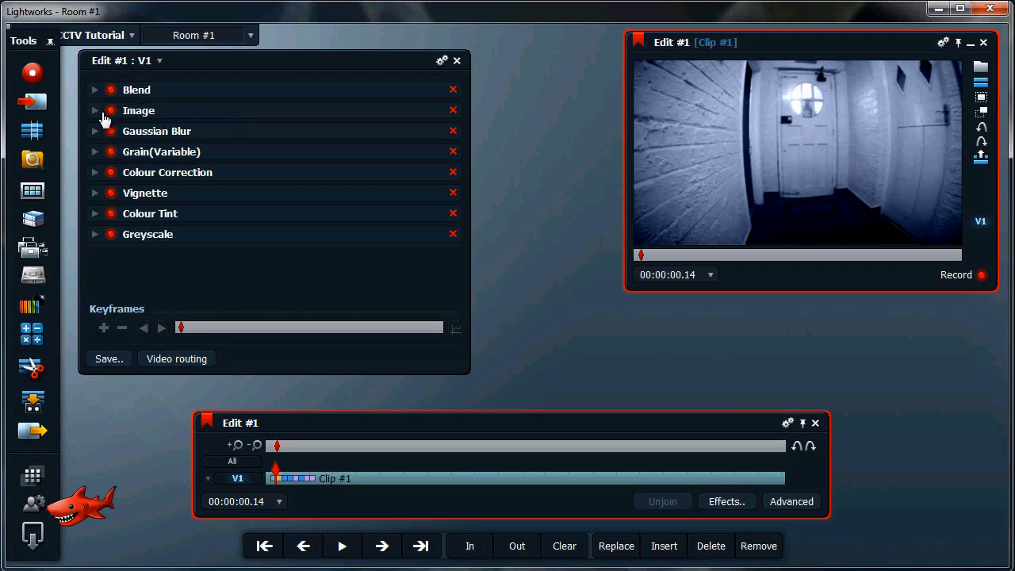
Load cctv-lines.png as the Image effect's overlay file.
left_click(94, 111)
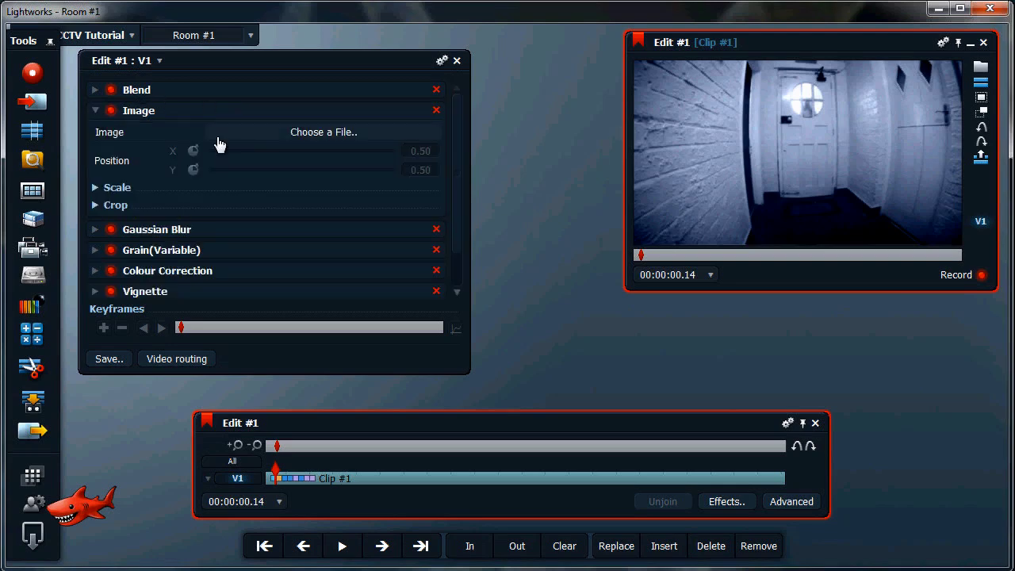
left_click(315, 134)
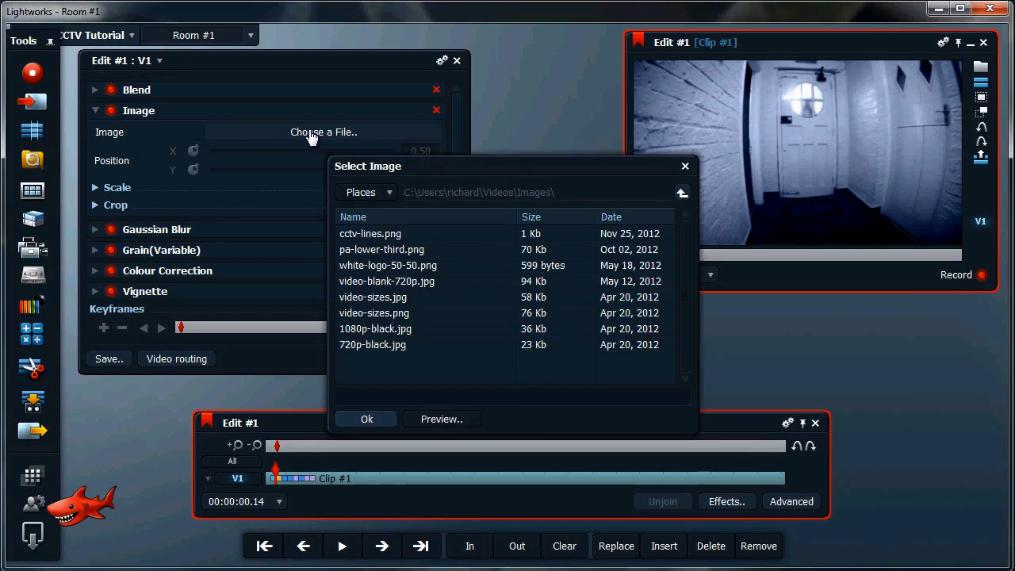
left_click(388, 234)
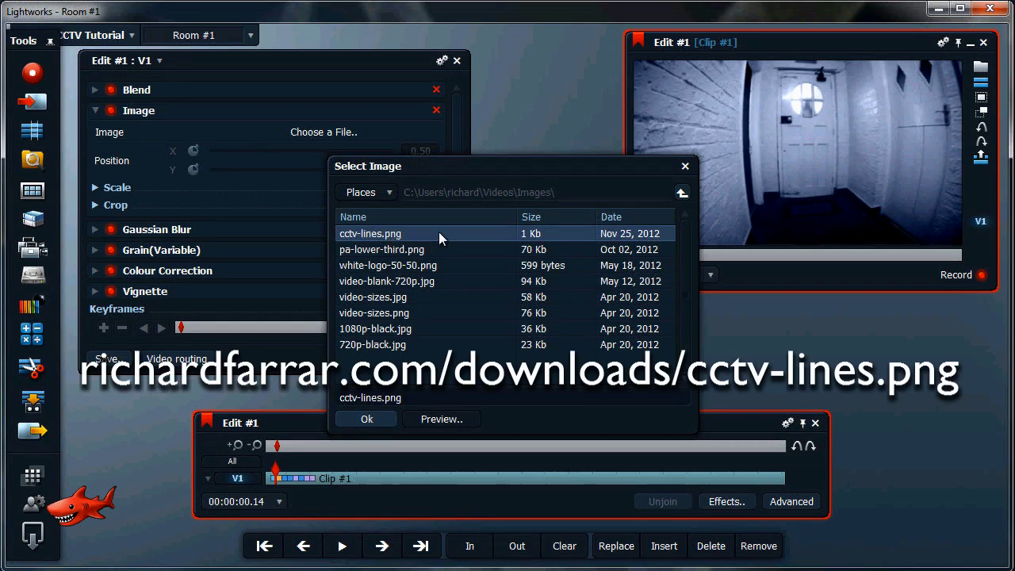
left_click(368, 419)
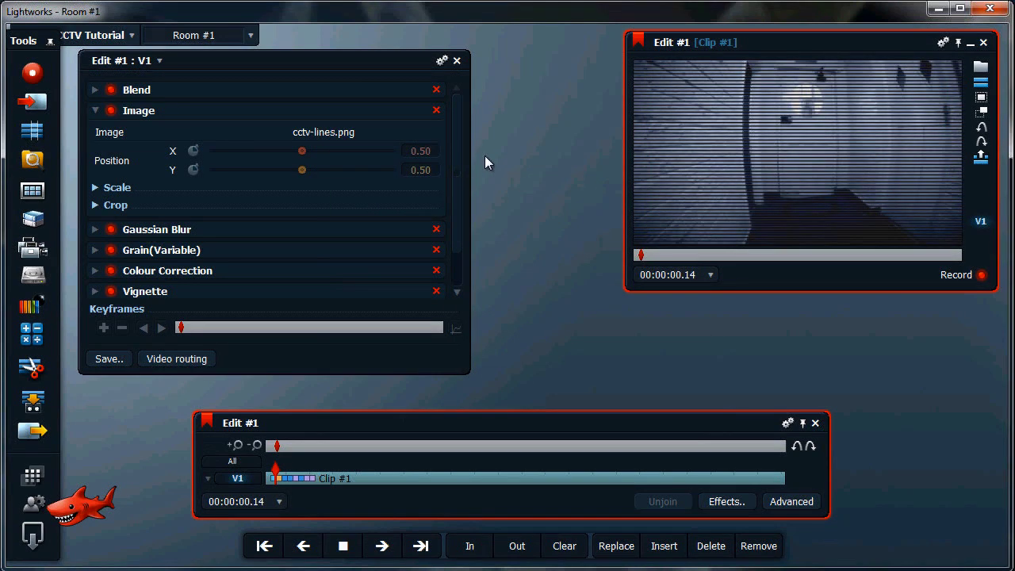
Lower the Blend effect's Fg Opacity to about 18.40%.
left_click(95, 110)
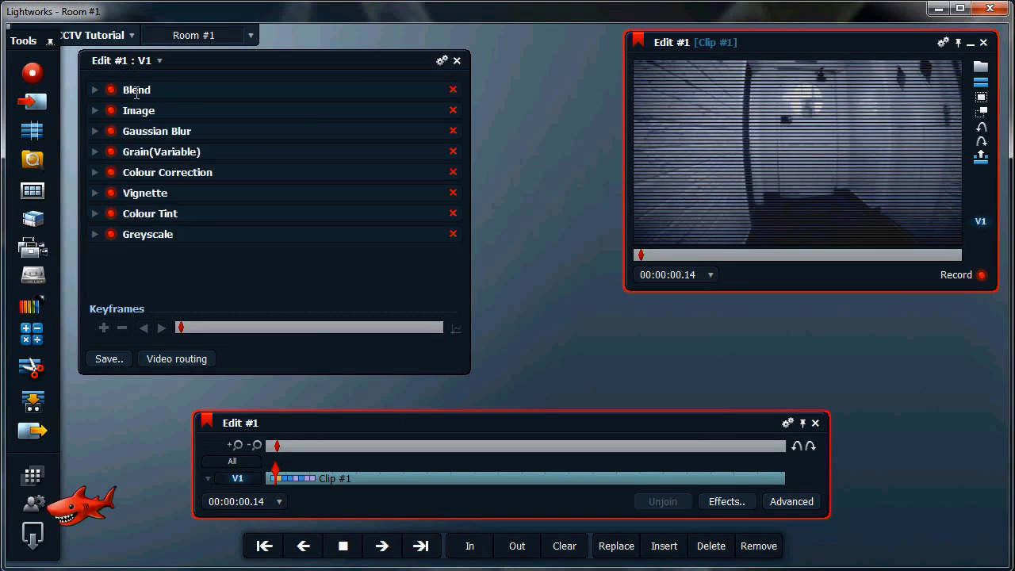
left_click(95, 93)
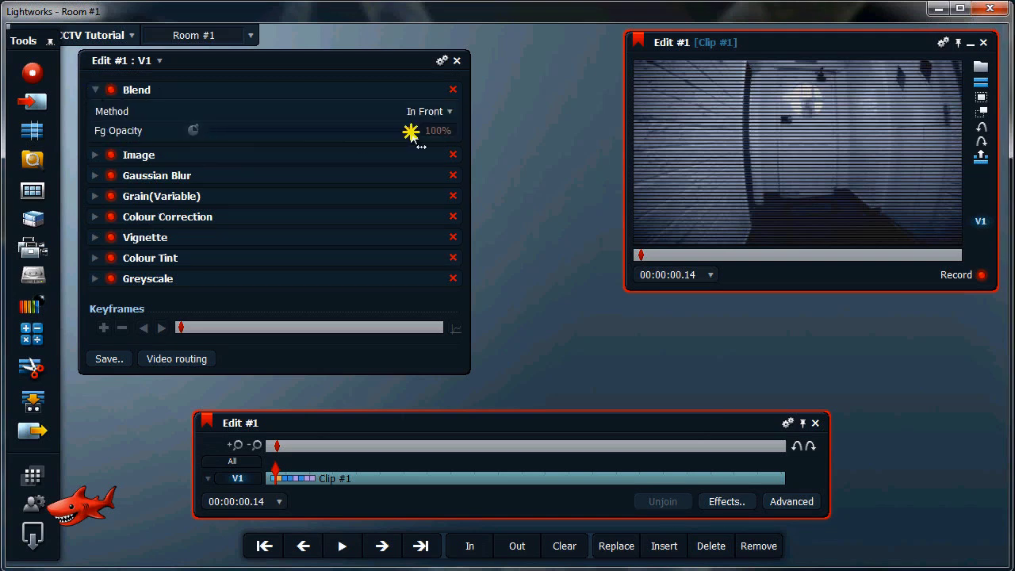
left_click_drag(411, 133, 249, 138)
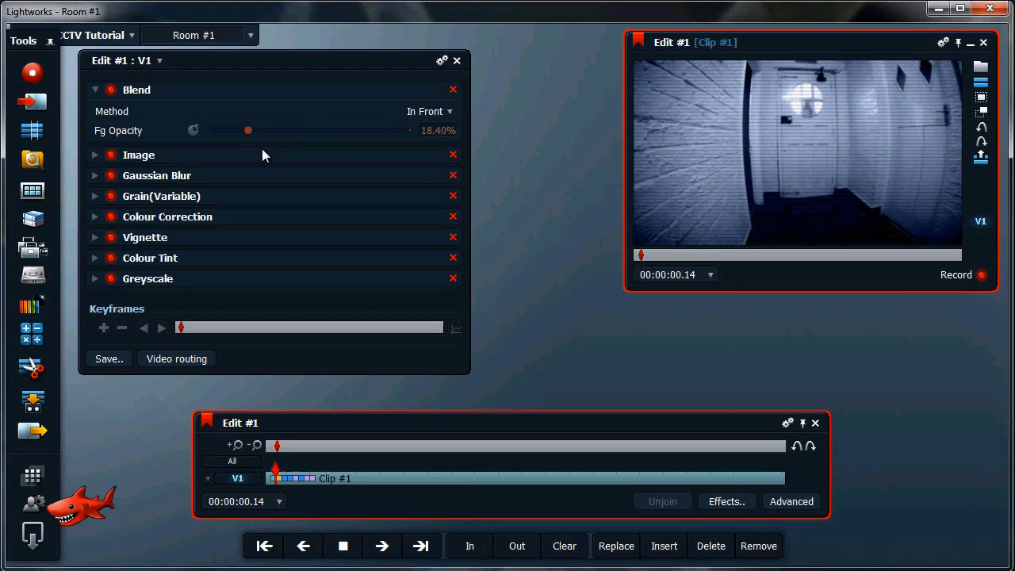
left_click(95, 90)
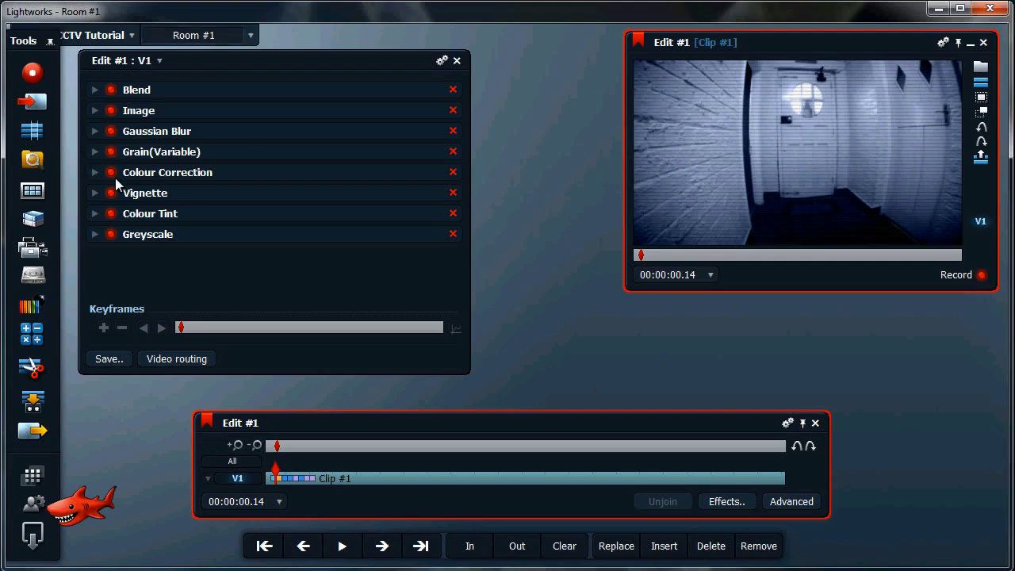
Compare with Vignette bypassed, then change the Colour Tint colour to pale blue (RGB 187/208/255).
left_click(111, 194)
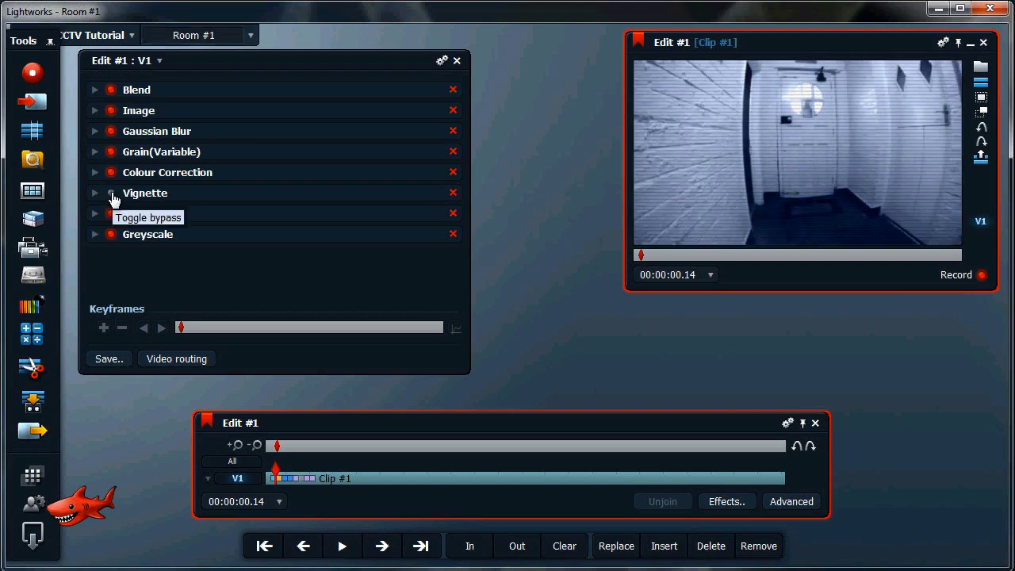
left_click(112, 194)
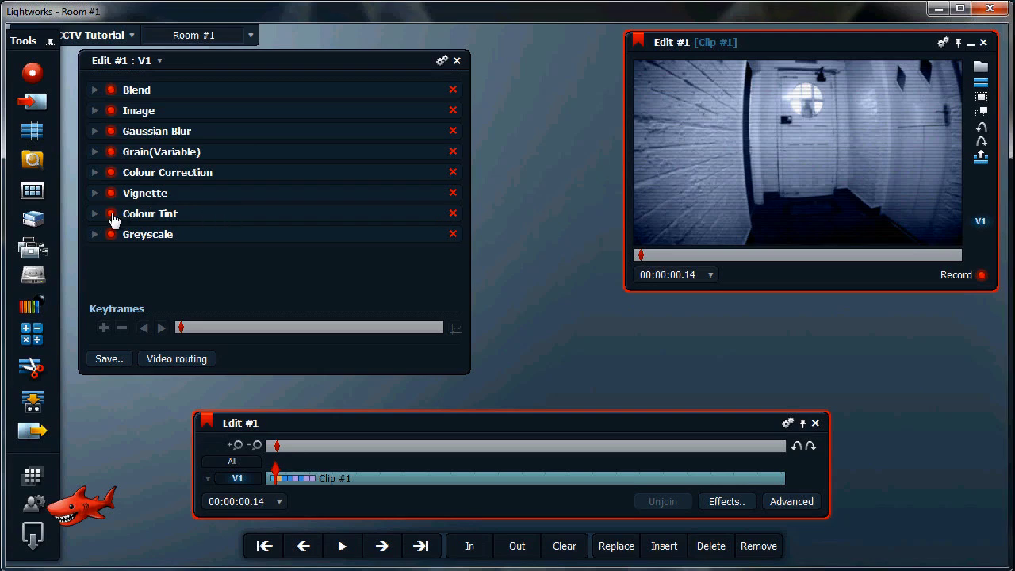
left_click(95, 213)
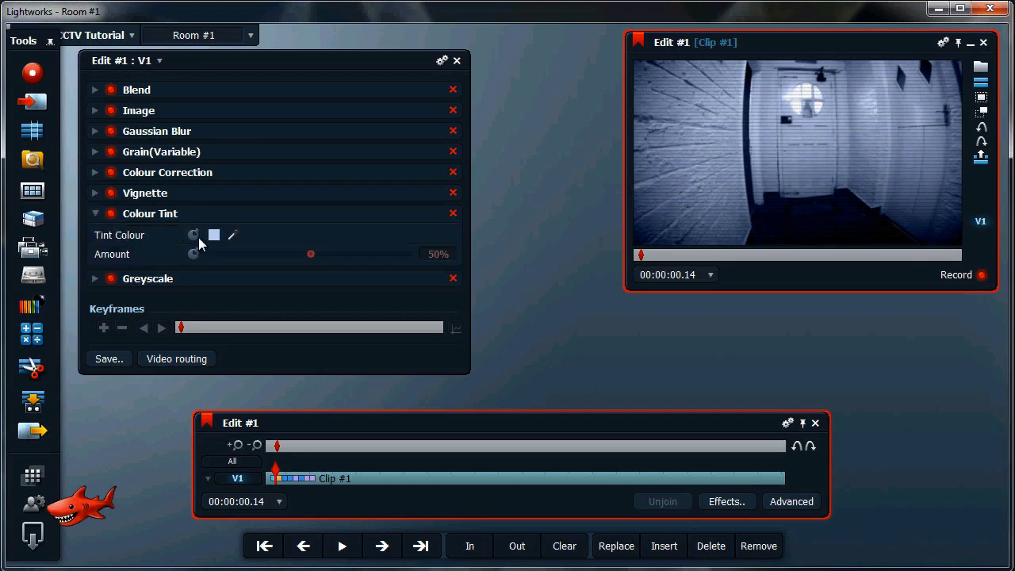
left_click(214, 234)
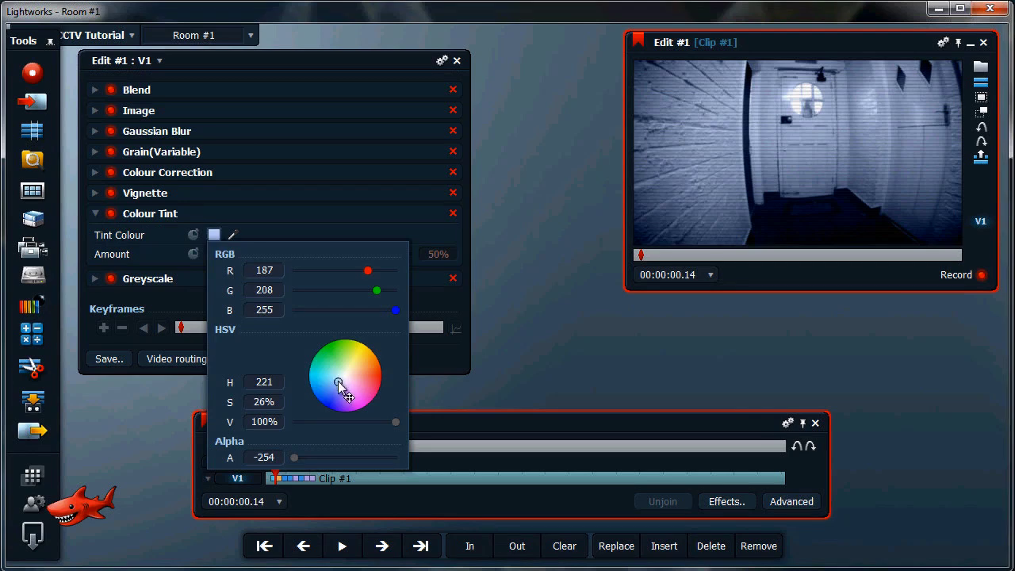
mouse_move(347, 396)
left_mouse_down()
mouse_move(346, 374)
mouse_move(347, 397)
left_mouse_up()
left_click(95, 214)
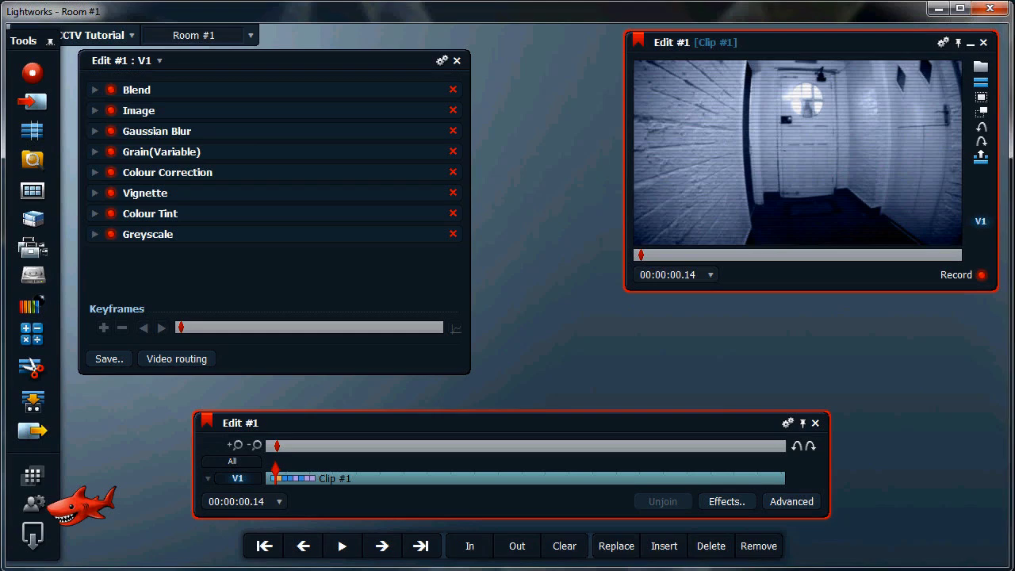
Open the BITC overlay panel and enable the Edit name overlay on the Edit texts tab.
mouse_move(946, 46)
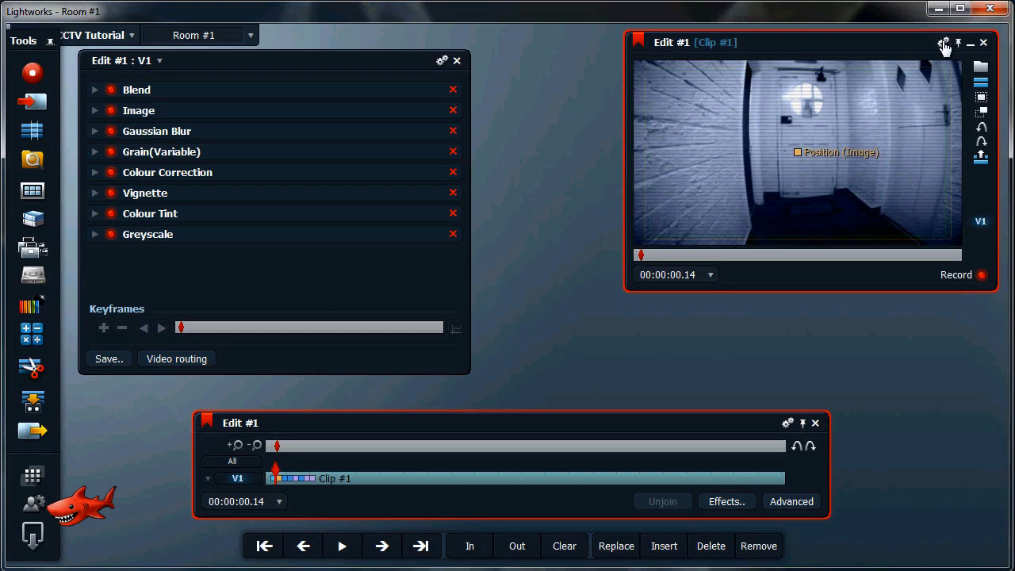
left_click(942, 43)
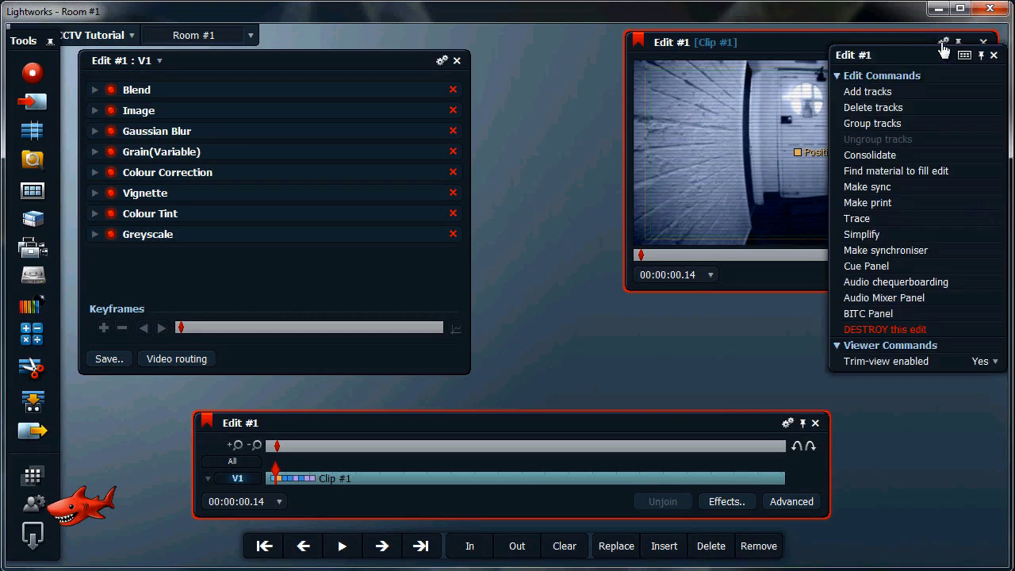
left_click(874, 313)
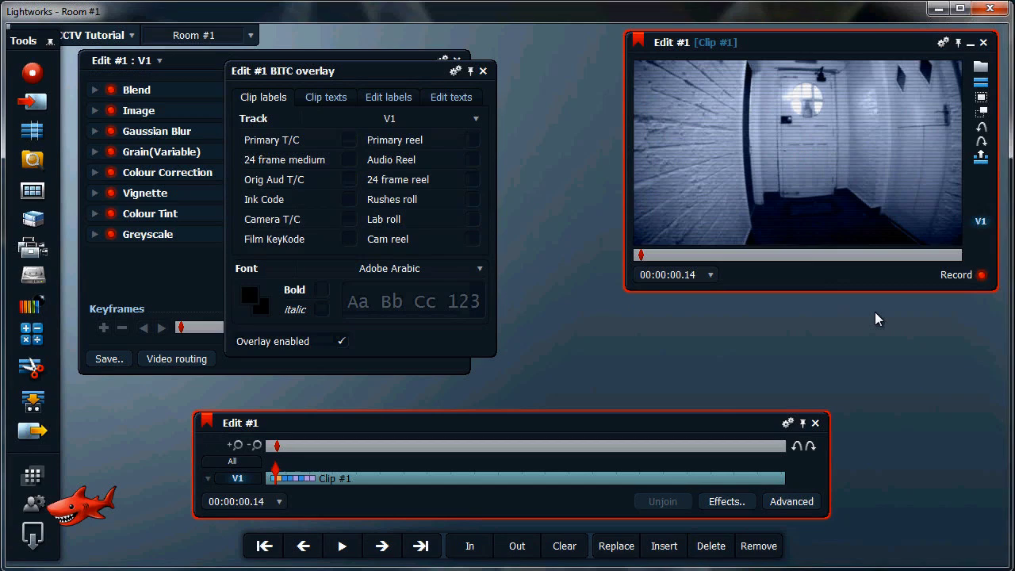
left_click_drag(369, 71, 434, 53)
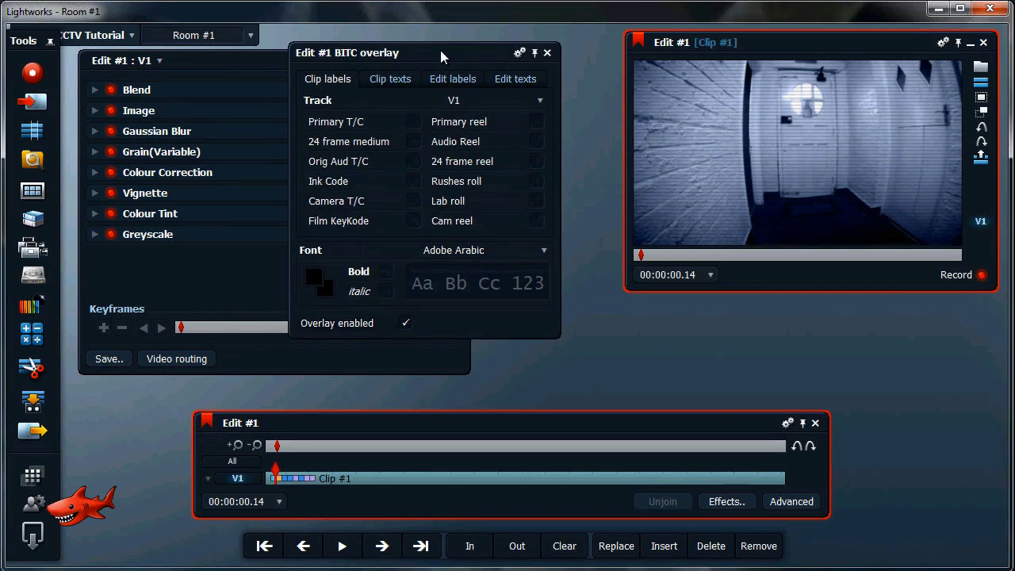
left_click(513, 82)
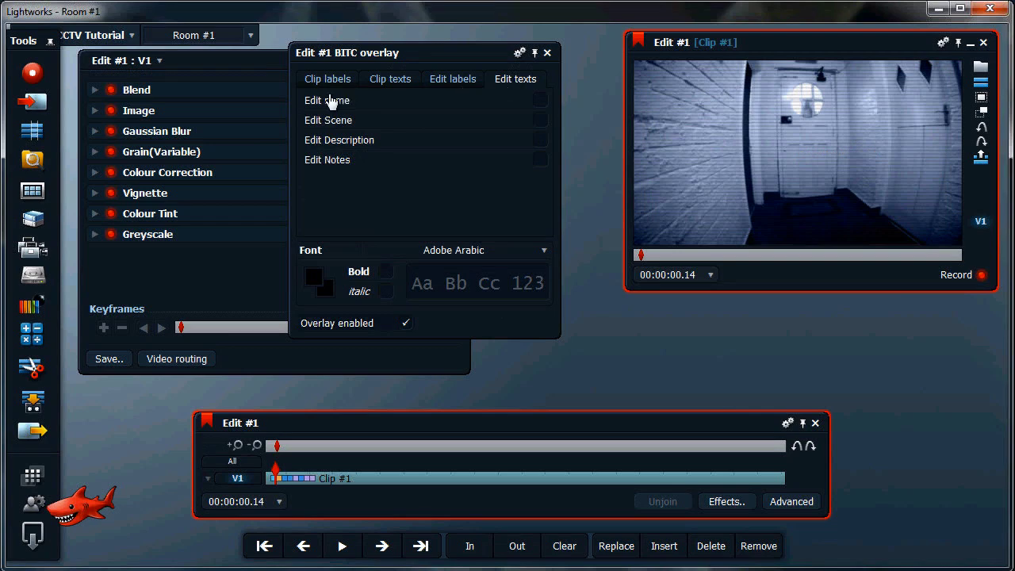
left_click(541, 105)
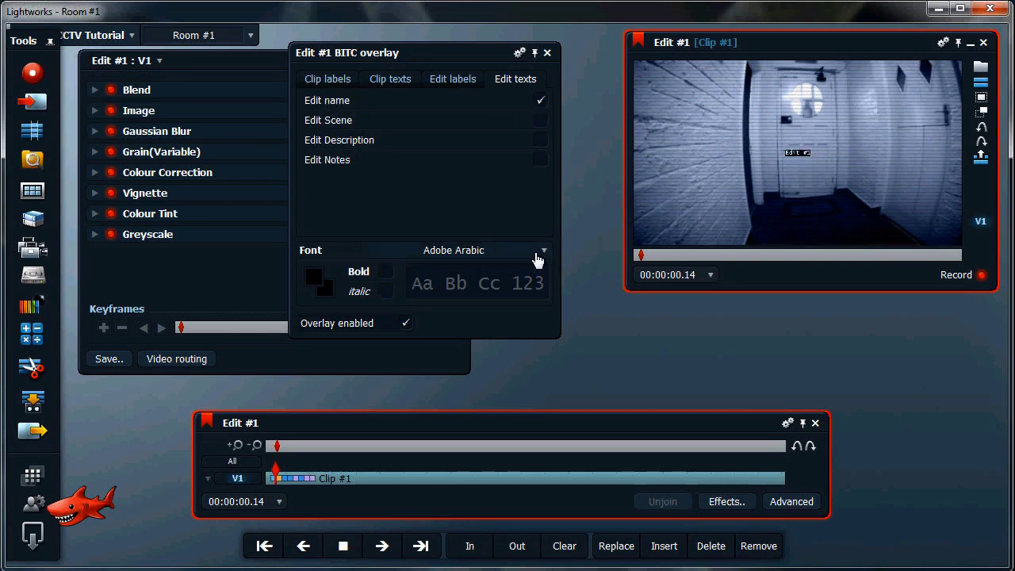
Move the burnt-in edit name label to the top-right corner of the footage.
mouse_move(754, 184)
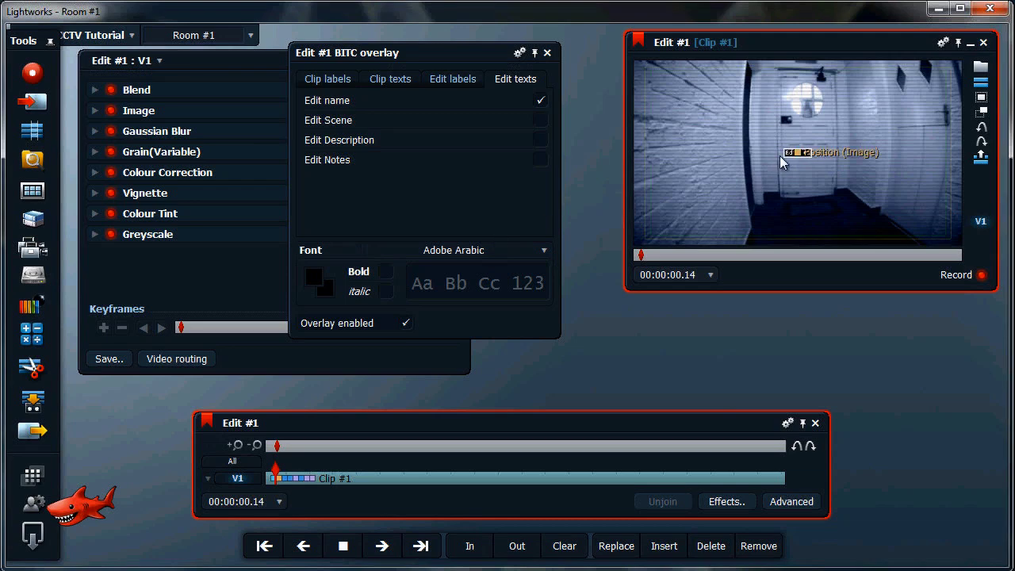
left_click(781, 156)
left_click_drag(774, 152, 904, 79)
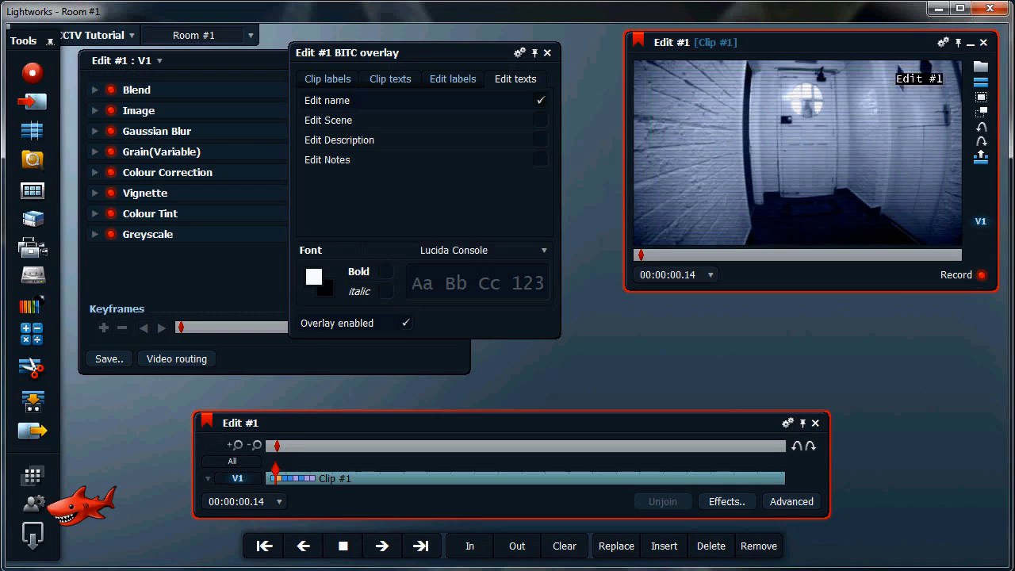
Rename the edit to 'Cam #1'.
left_click(676, 42)
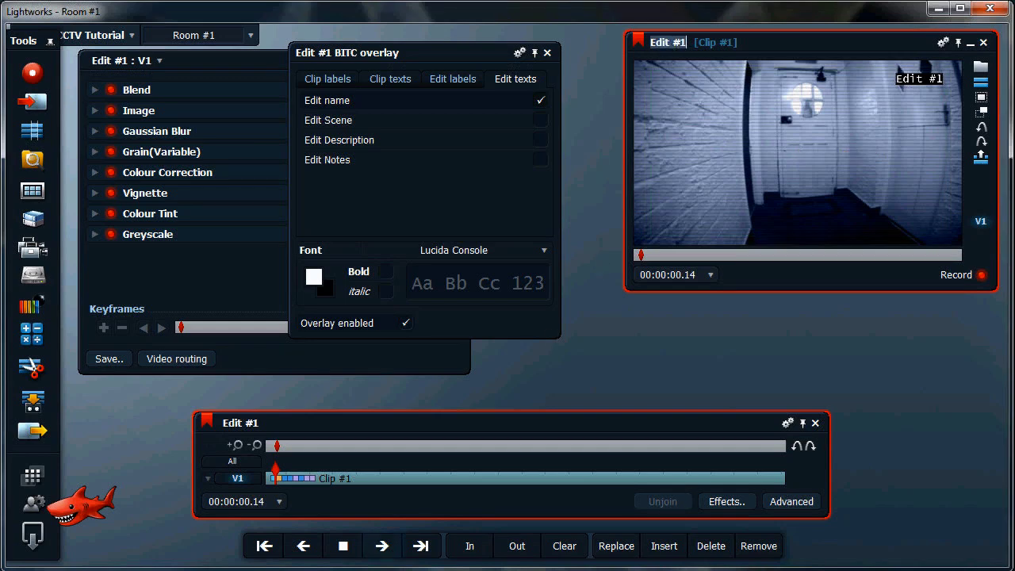
key("BackSpace")
key("Return")
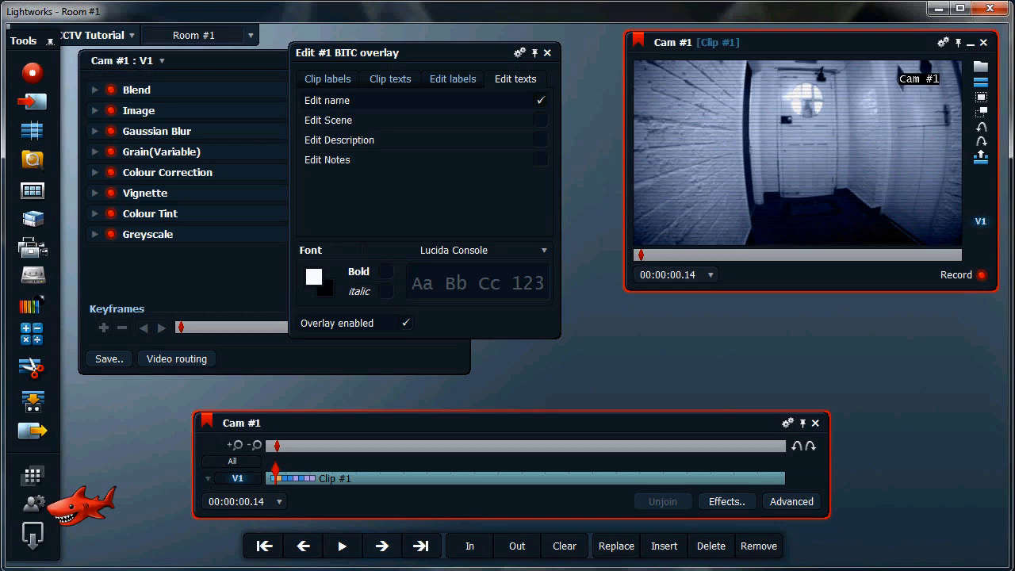
Enable the Primary T/C clip label, place it top-left, and close the BITC panel.
left_click(333, 80)
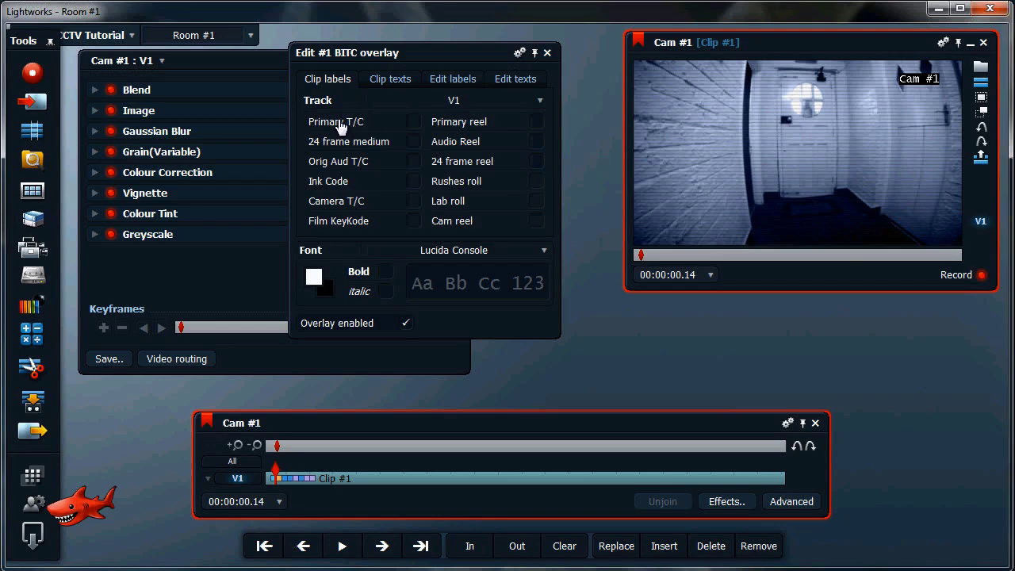
left_click(414, 122)
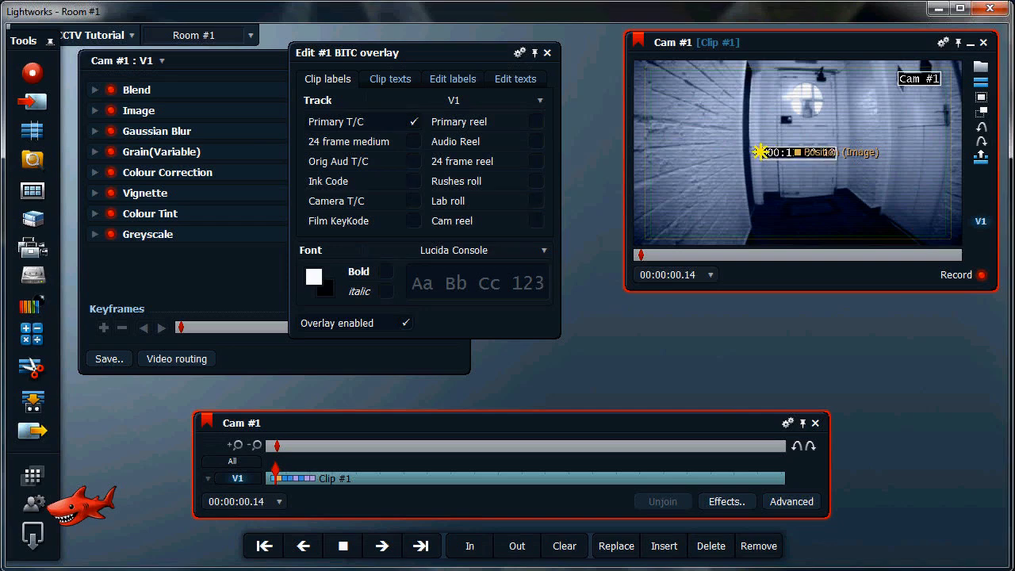
left_click_drag(783, 166, 682, 90)
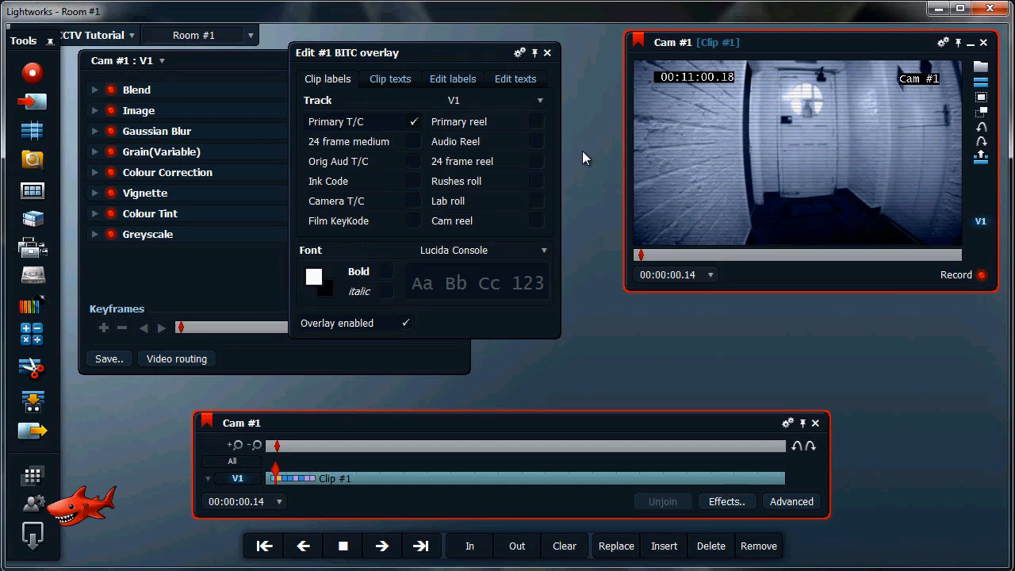
left_click(546, 53)
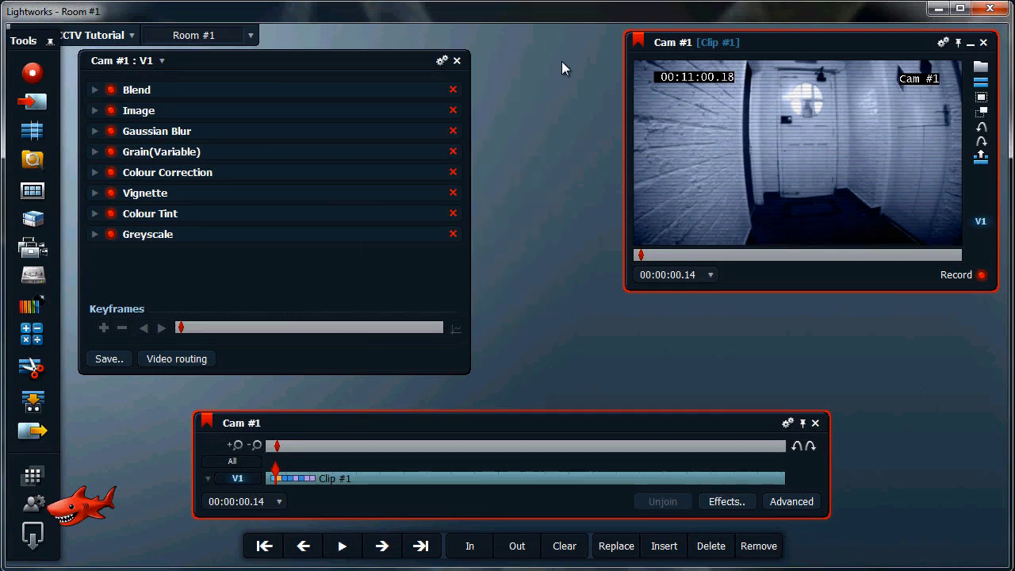